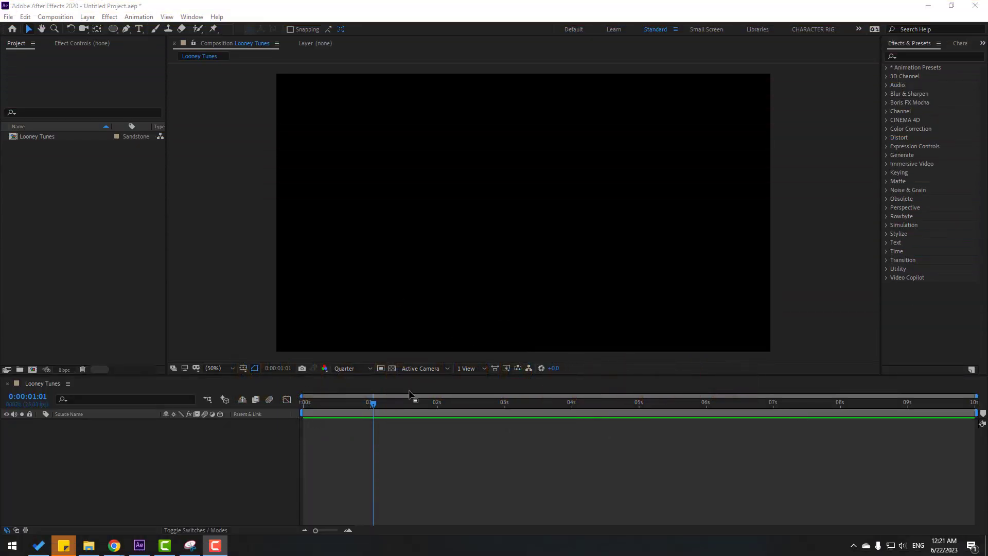
- Turn on the Title/Action Safe guides in the viewer and switch to the Ellipse Tool
left_click(243, 369)
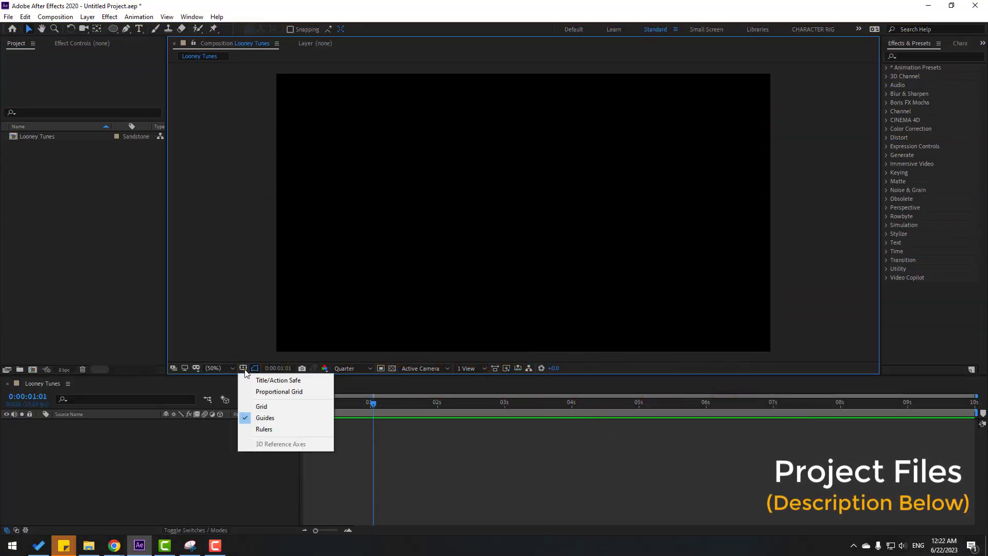
left_click(283, 382)
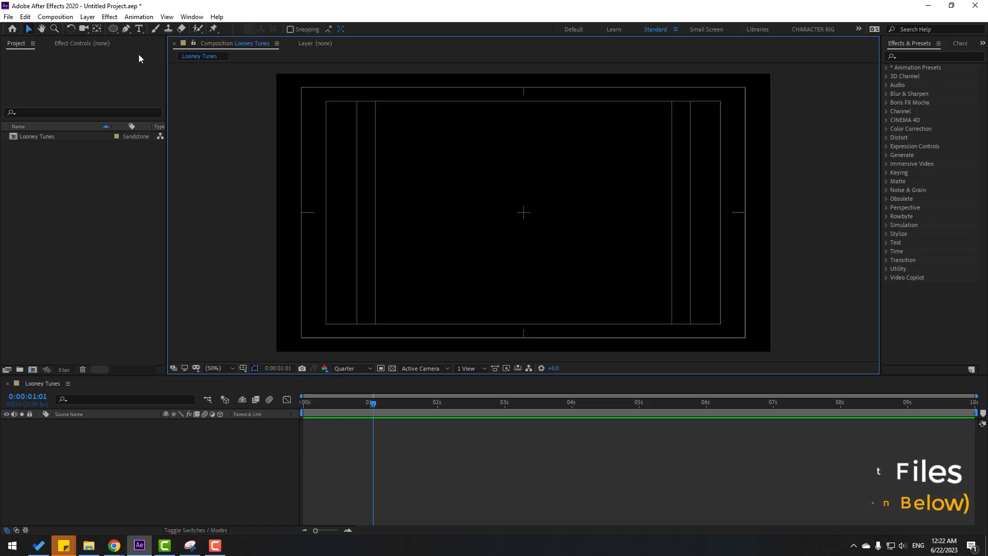
left_click(113, 30)
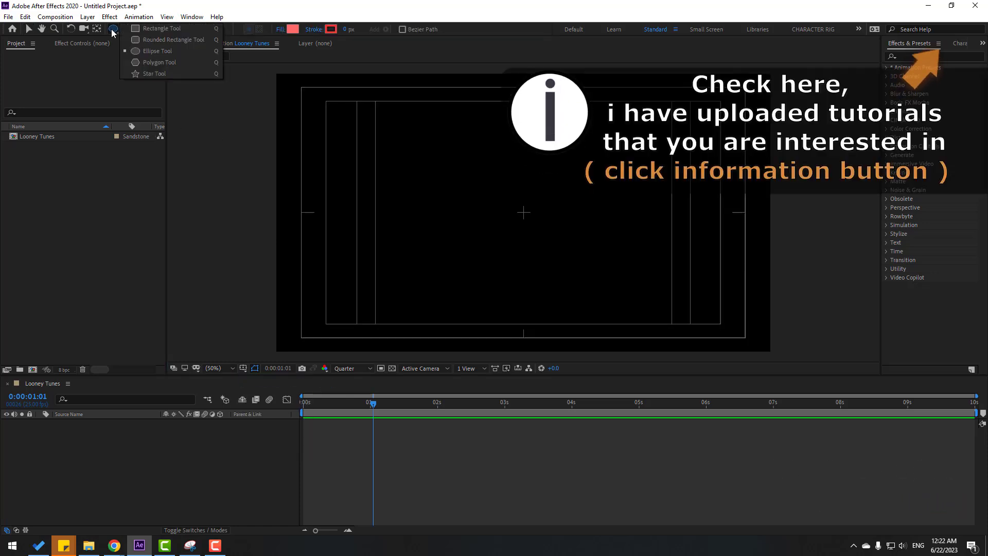
left_click(149, 57)
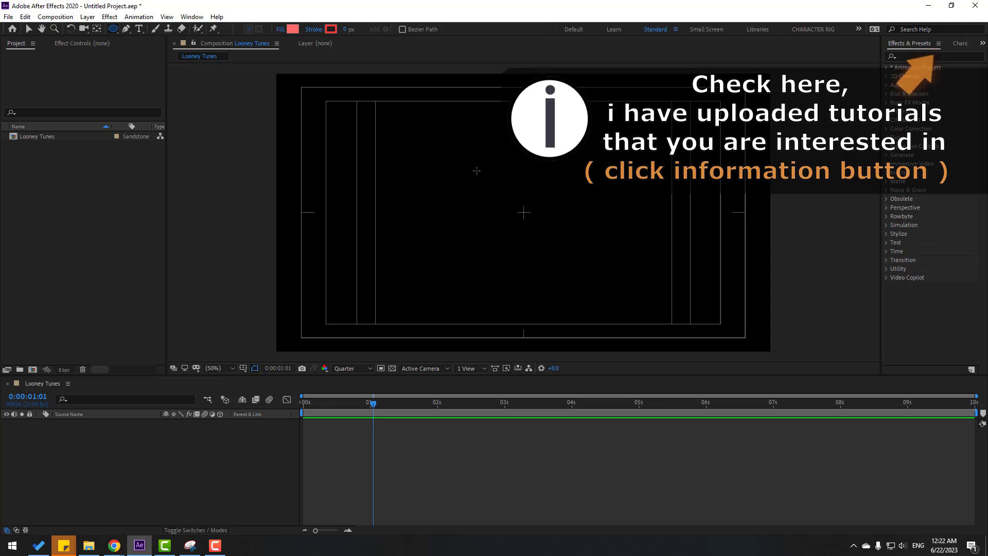
- Draw a circle near the composition centre and rename its shape layer to 1
left_click_drag(470, 153, 620, 301)
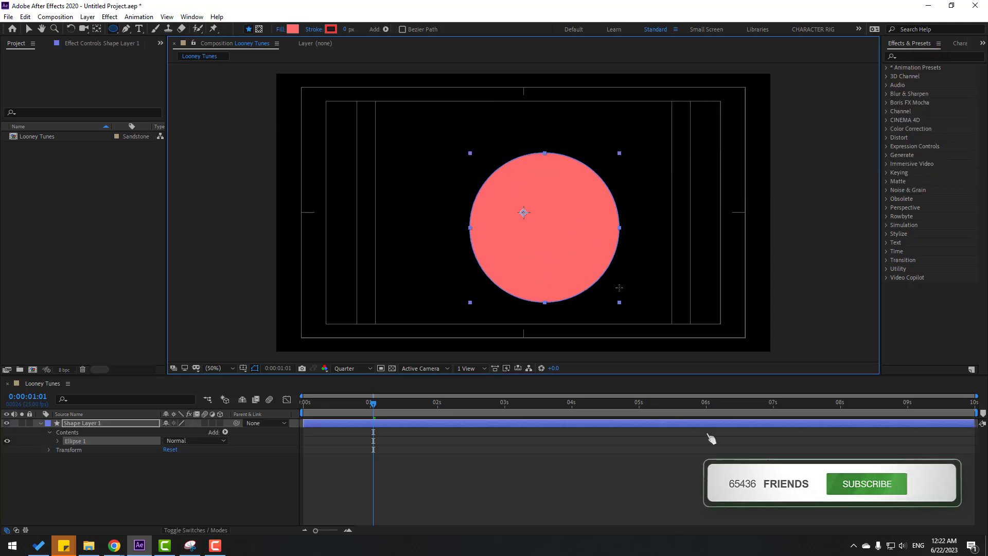
left_click(29, 29)
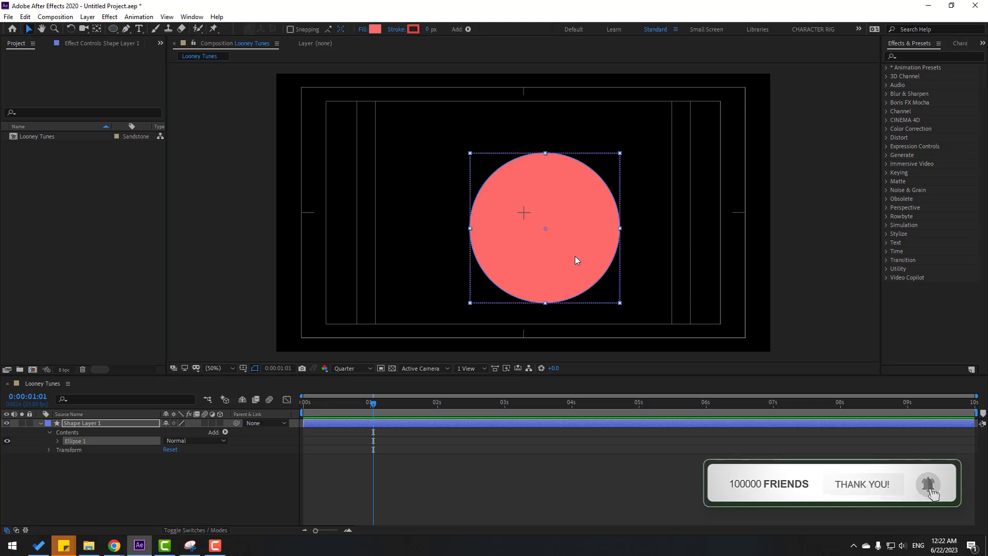
left_click_drag(575, 257, 553, 254)
left_click(72, 424)
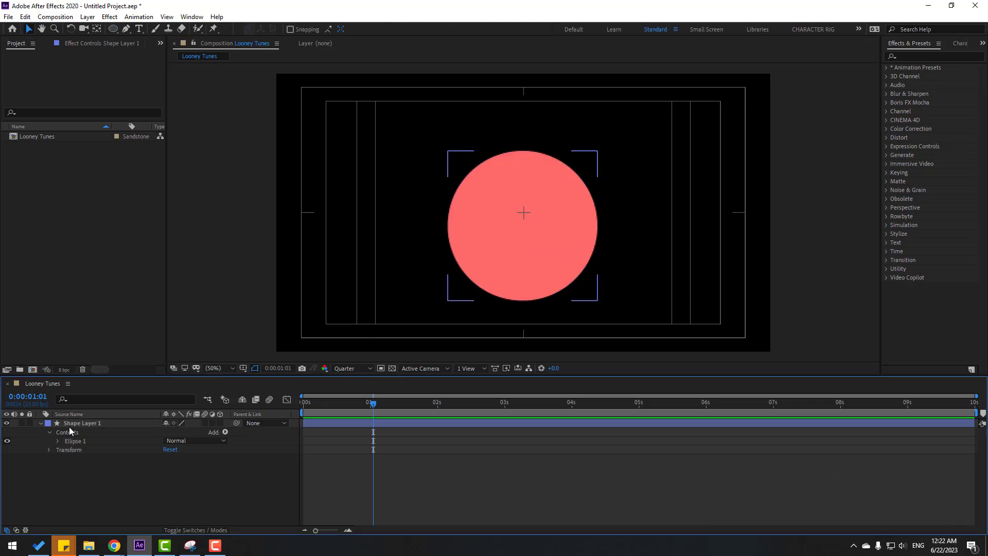
key("Return")
type("1")
key("Return")
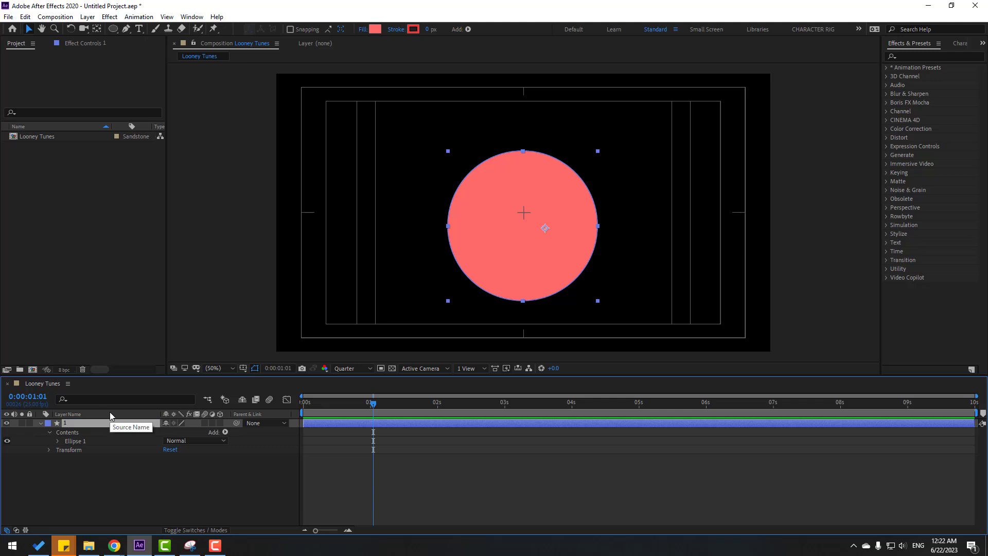
- Centre the circle's anchor point and align it horizontally and vertically in the composition
left_click(97, 29)
key("ctrl+alt+Home")
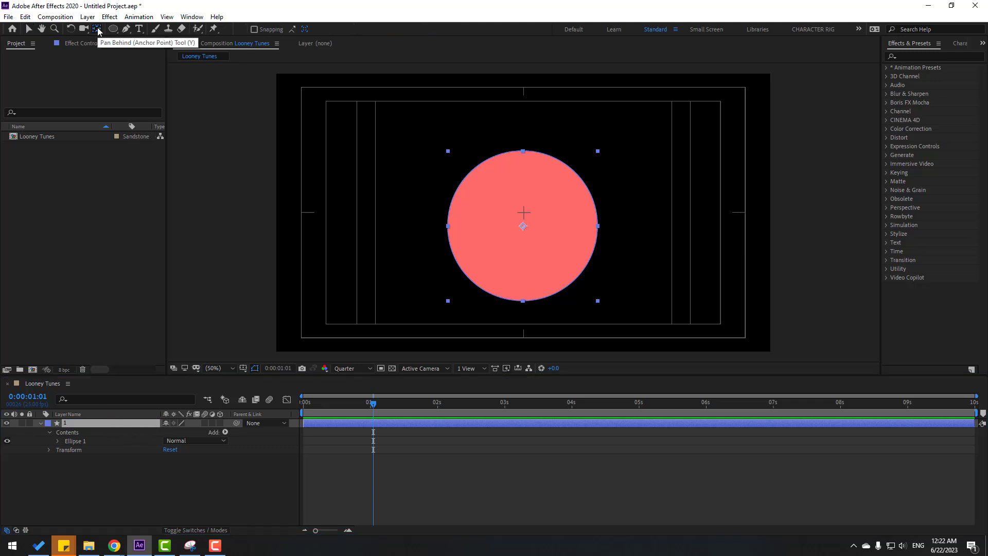
left_click(30, 31)
left_click(192, 17)
left_click(272, 80)
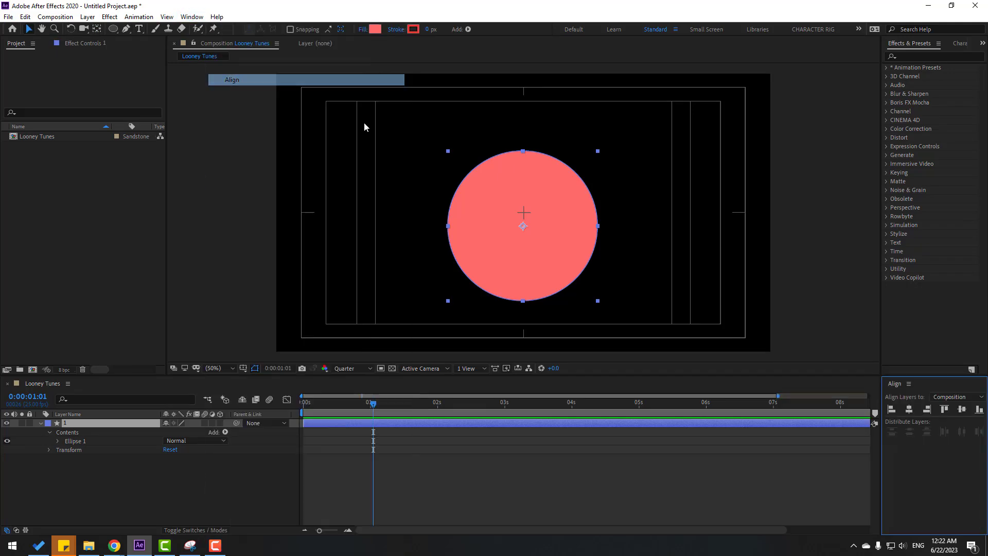
left_click(909, 409)
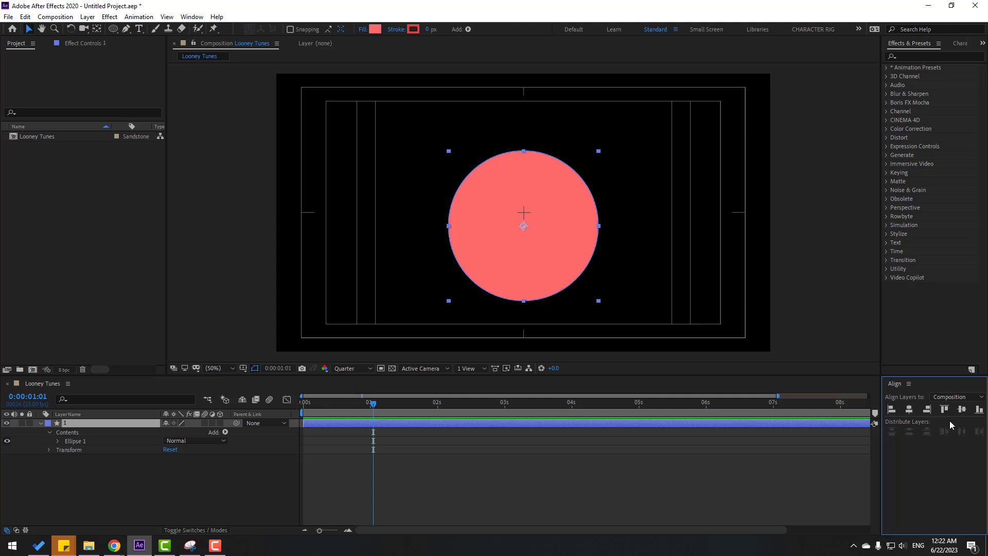
left_click(962, 412)
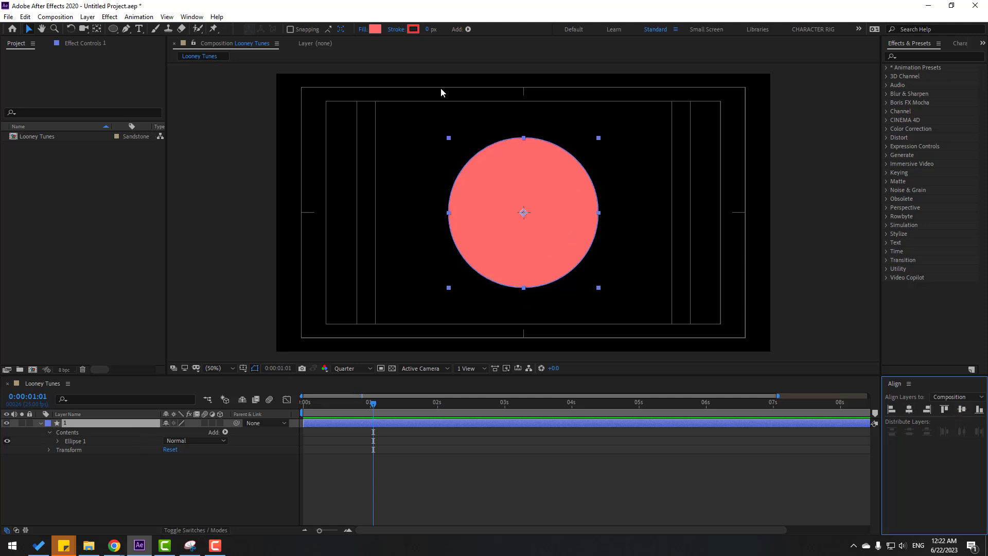
- Set the circle's fill to None and its stroke width to 150 px
left_click(363, 29)
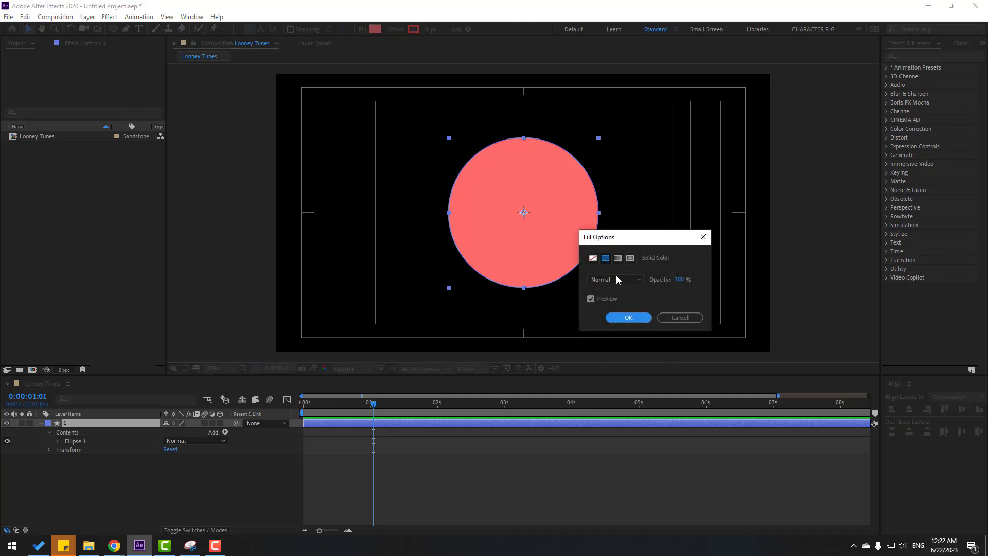
left_click(592, 258)
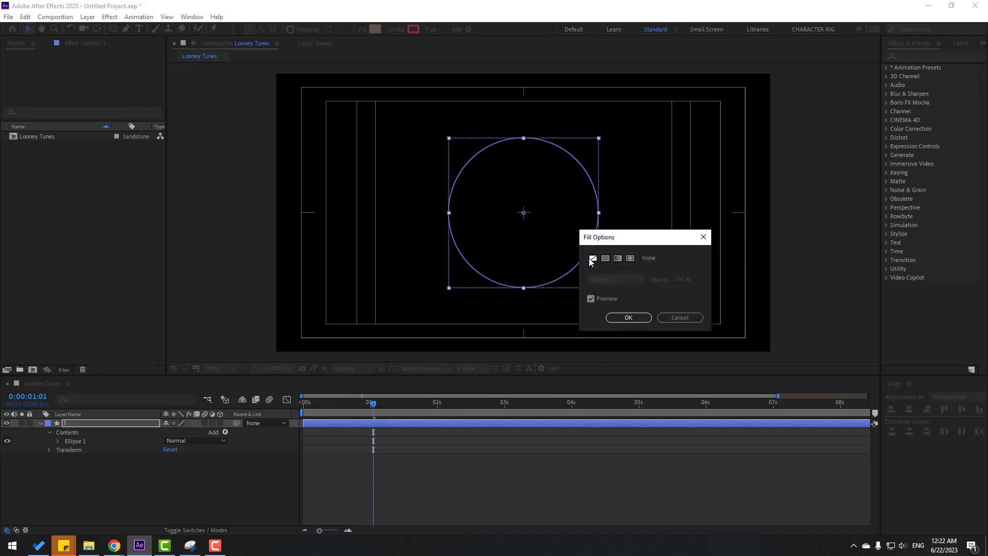
left_click(629, 317)
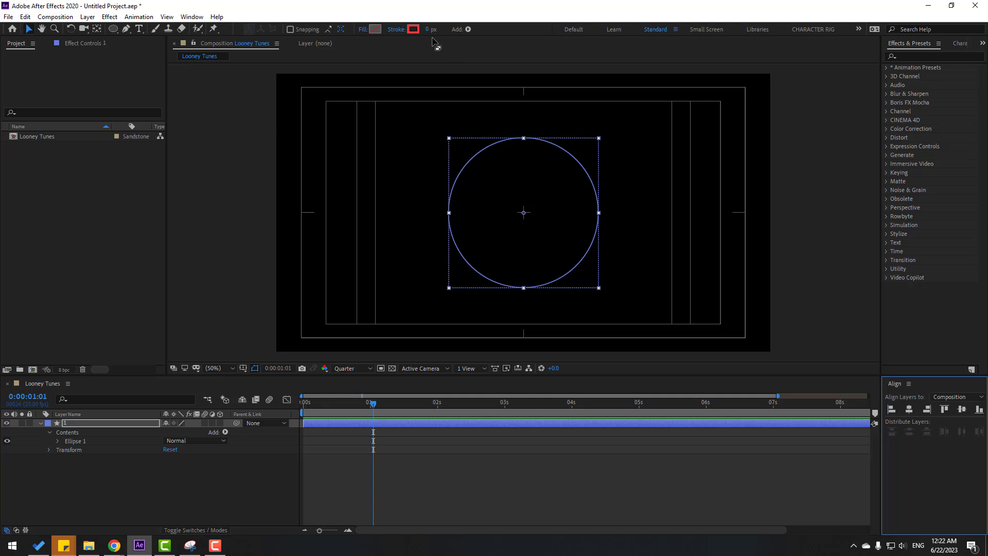
left_click_drag(427, 30, 498, 21)
left_click(79, 428)
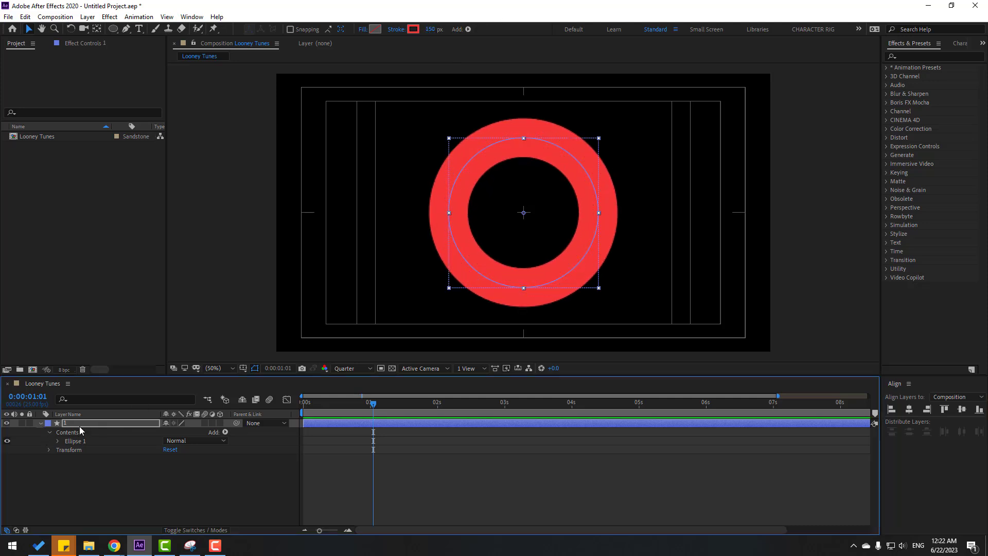
- Lighten the stroke to a pinkish red, collapse layer 1's contents and duplicate it
left_click(417, 29)
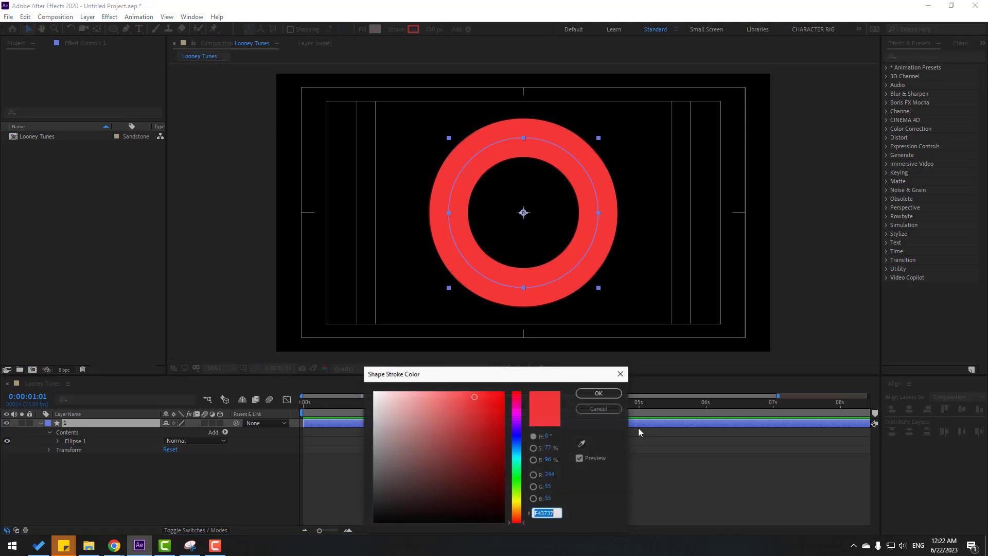
mouse_move(462, 401)
left_mouse_down()
mouse_move(442, 393)
mouse_move(448, 406)
mouse_move(452, 400)
left_mouse_up()
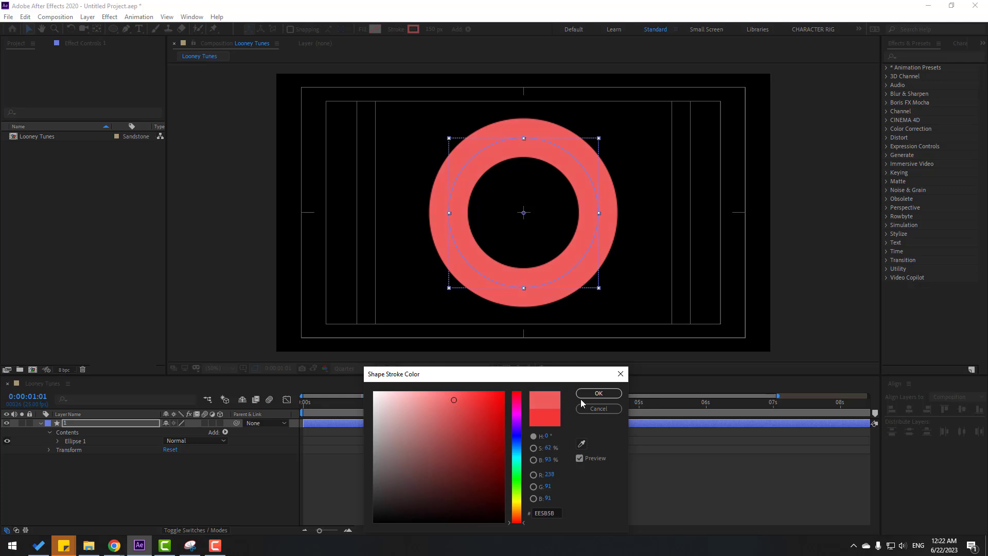
left_click(599, 393)
left_click(40, 423)
key("ctrl+d")
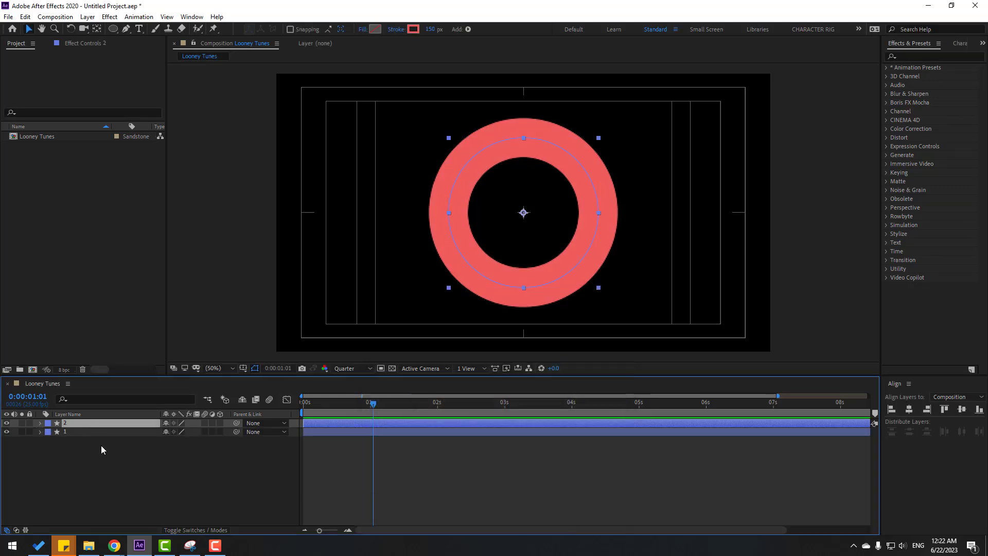
- Scale the ring copies down progressively, with layer 3 at 45% and layer 4 at 28%
key("s")
left_click_drag(175, 432, 164, 433)
key("Return")
key("Return")
key("ctrl+d")
key("s")
left_click_drag(173, 431, 161, 433)
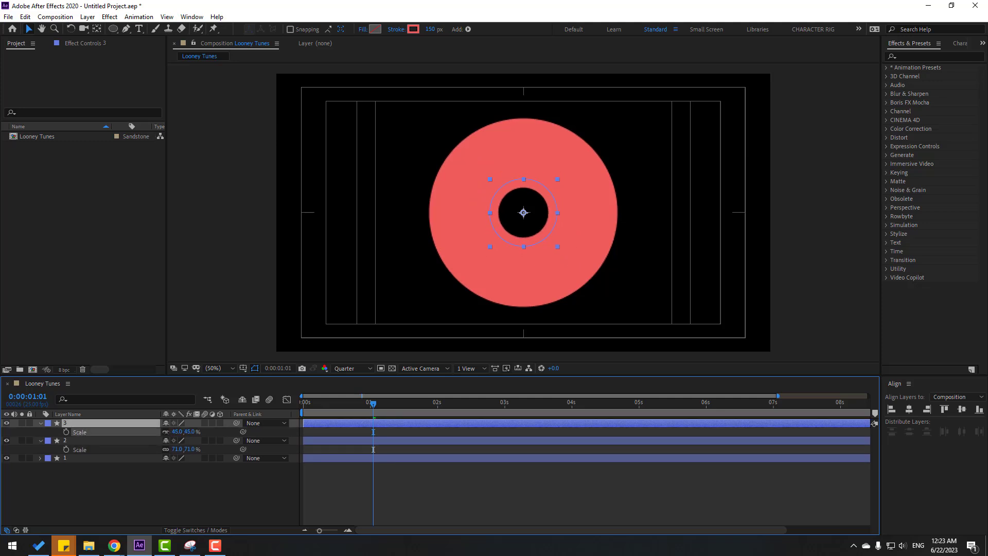
key("Return")
key("ctrl+d")
key("s")
left_click_drag(176, 432, 171, 433)
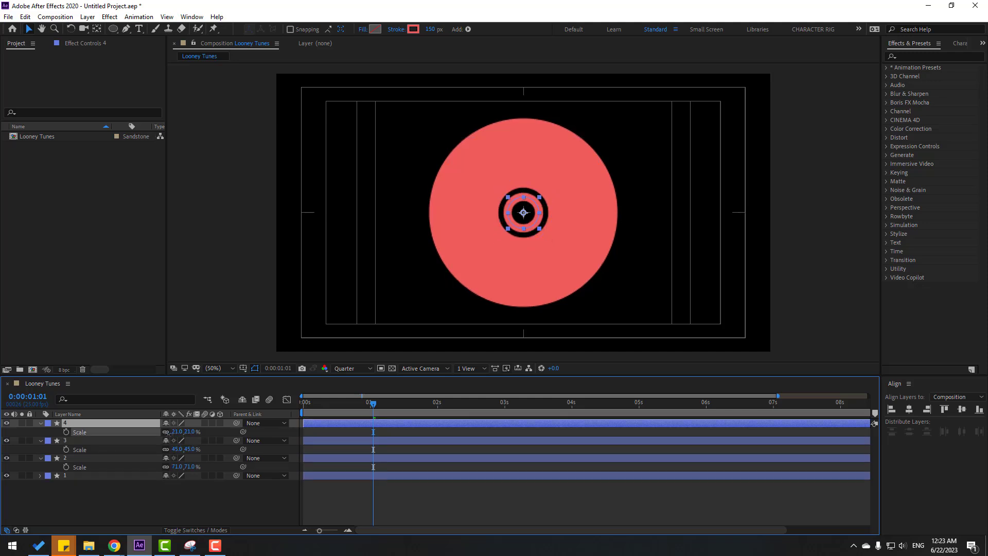
- Add layers 5 and 6 at 18% and 10% scale, with a 195 px stroke
key("ctrl+d")
left_click_drag(178, 432, 173, 432)
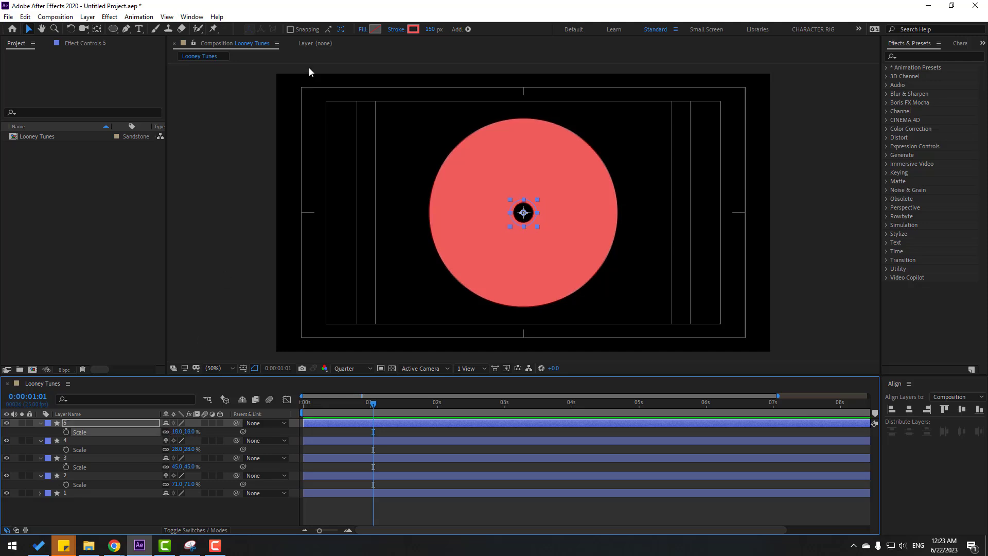
left_click_drag(430, 29, 453, 29)
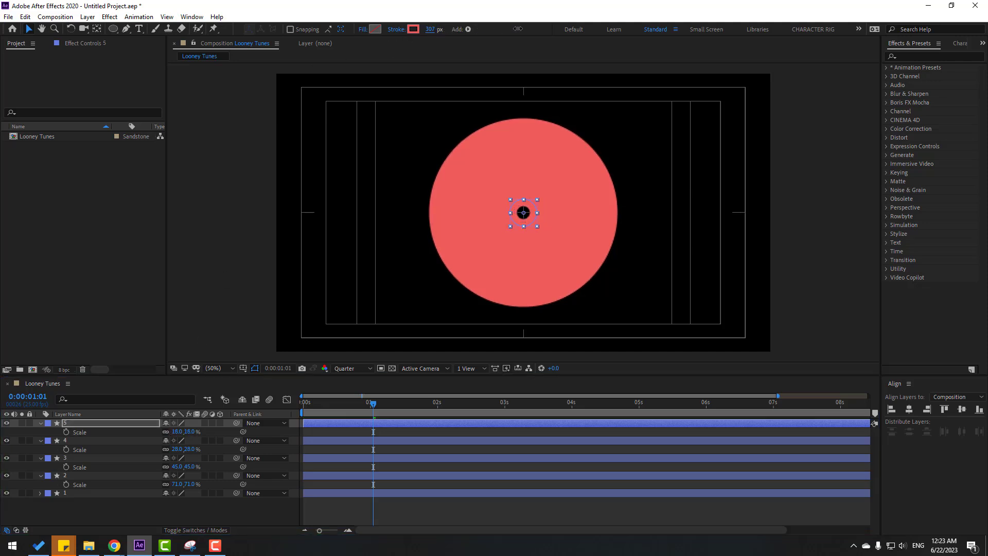
left_click(457, 512)
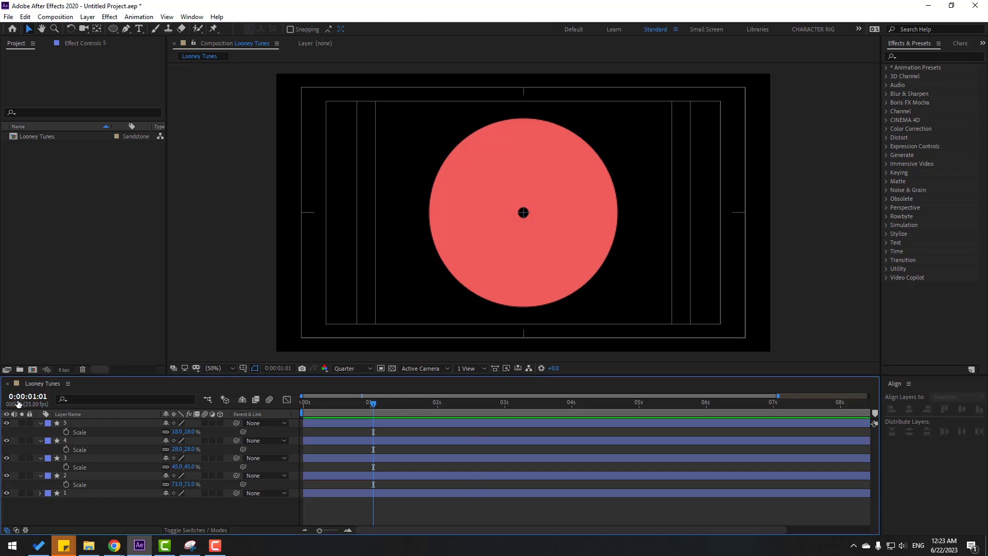
left_click(76, 425)
key("ctrl+d")
left_click(177, 432)
key("Return")
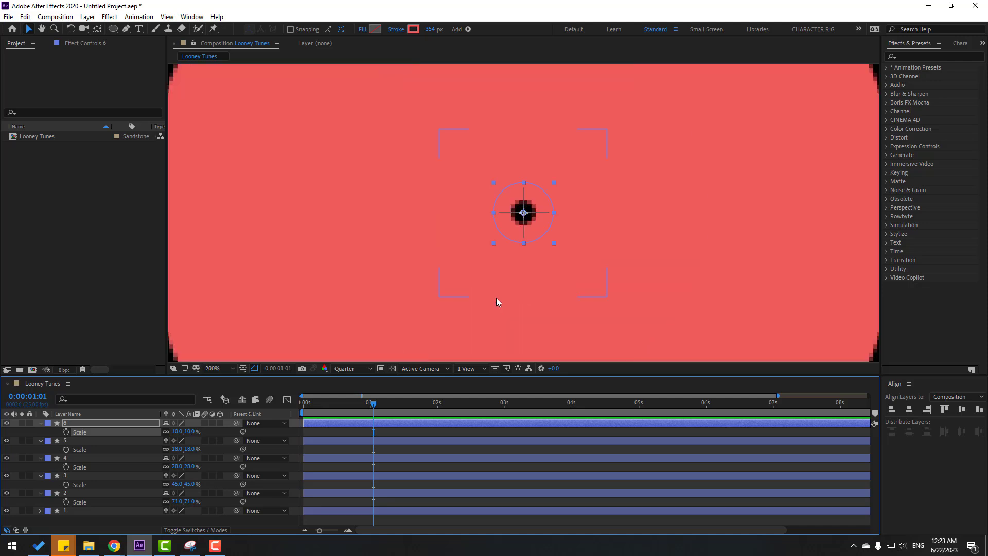
- Deselect all layers and fold away the Scale properties of layers 2 to 6
key("F2")
left_click(41, 440)
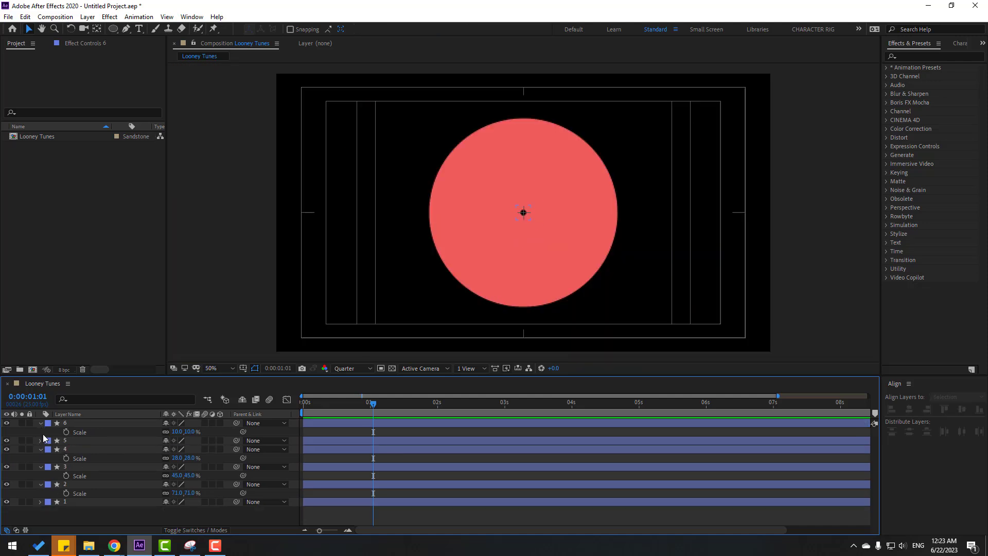
left_click(40, 423)
left_click(41, 441)
left_click(41, 450)
left_click(40, 458)
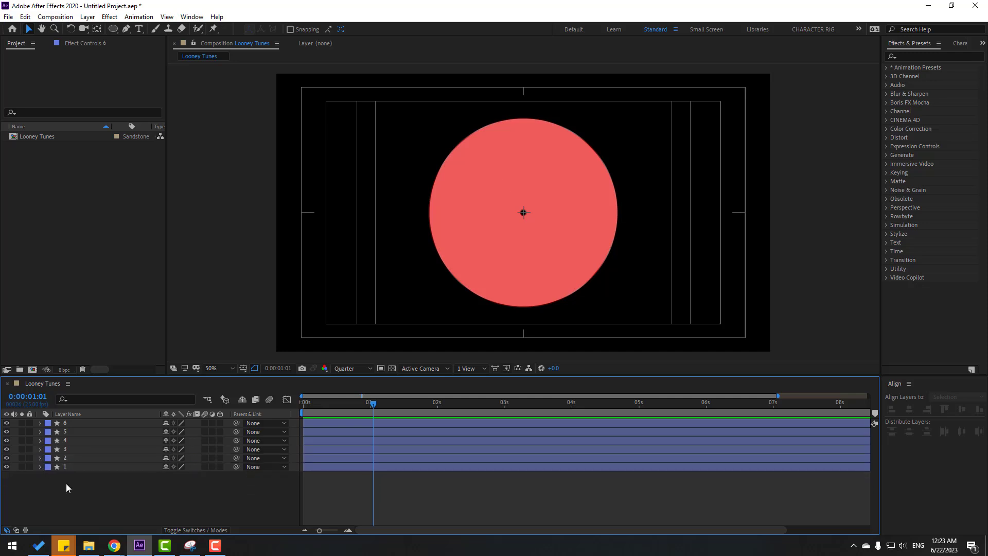
- Duplicate layer 1 as layer 7, move it to the bottom and enlarge it to 146%
left_click(61, 467)
left_click(6, 467)
left_click(6, 467)
key("ctrl+d")
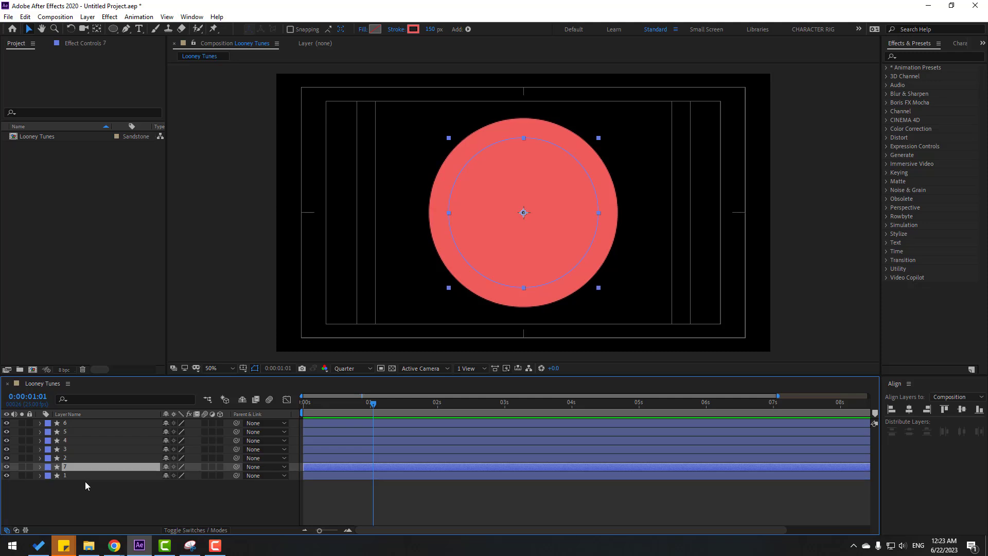
left_click_drag(83, 470, 97, 490)
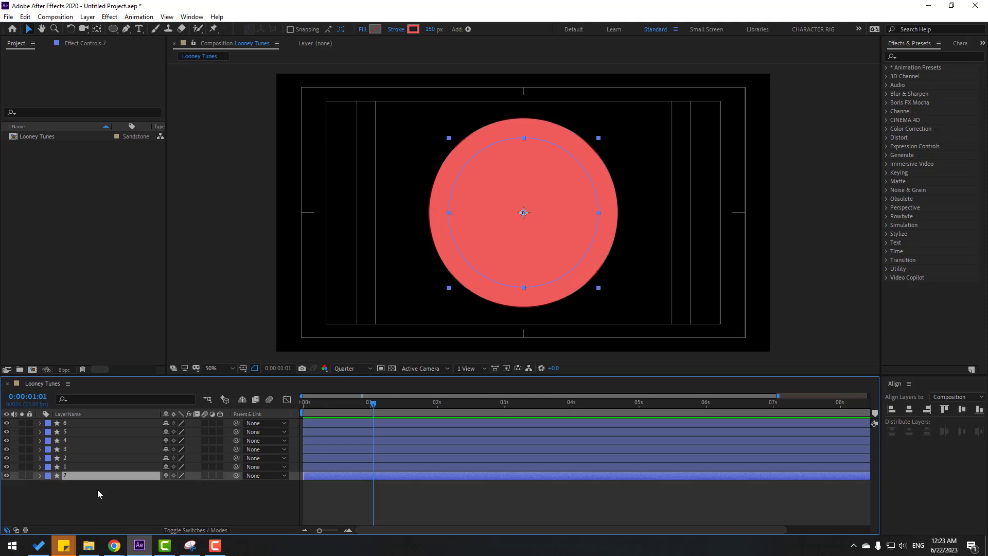
key("s")
left_click_drag(178, 488, 196, 482)
- Add ring copies 8 to 10 at the bottom, each scaled larger to extend past the frame
left_click(100, 473)
key("ctrl+d")
left_click_drag(72, 478, 82, 492)
key("s")
left_click_drag(174, 503, 206, 503)
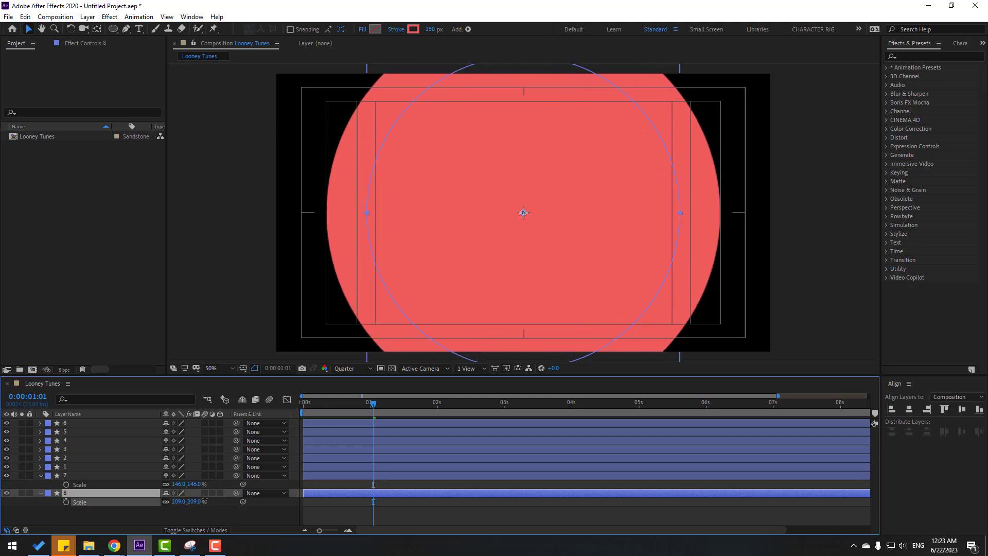
left_click(39, 475)
key("ctrl+d")
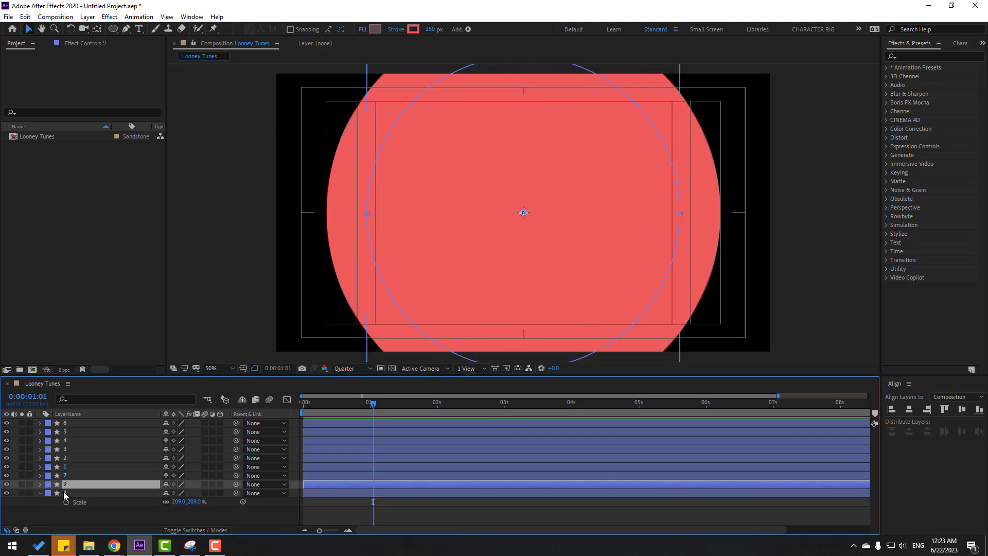
left_click(67, 493)
left_click_drag(173, 503, 213, 502)
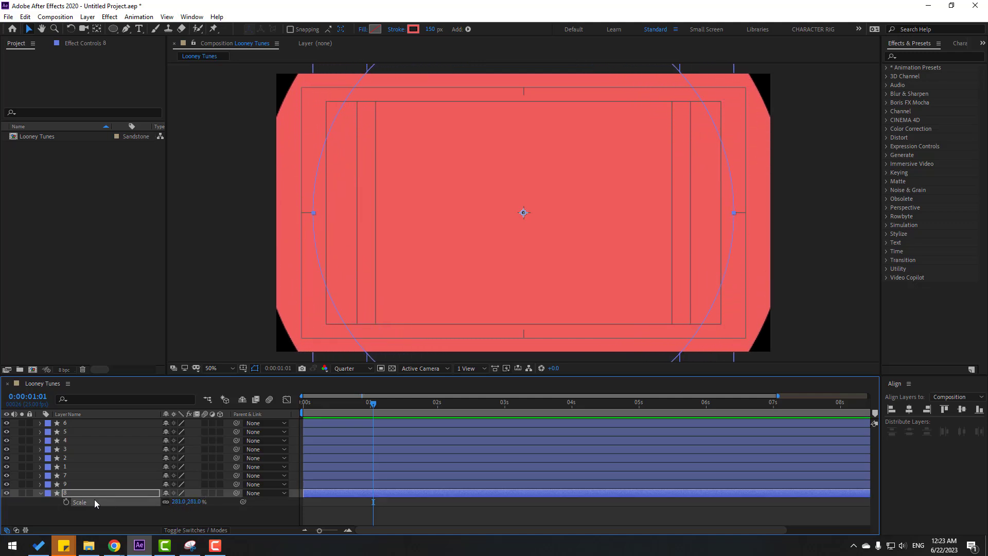
key("ctrl+d")
left_click_drag(181, 510, 211, 510)
- Apply Drop Shadow from Effects & Presets to layer 3, previewing at Full resolution and 100%
left_click(40, 502)
key("Return")
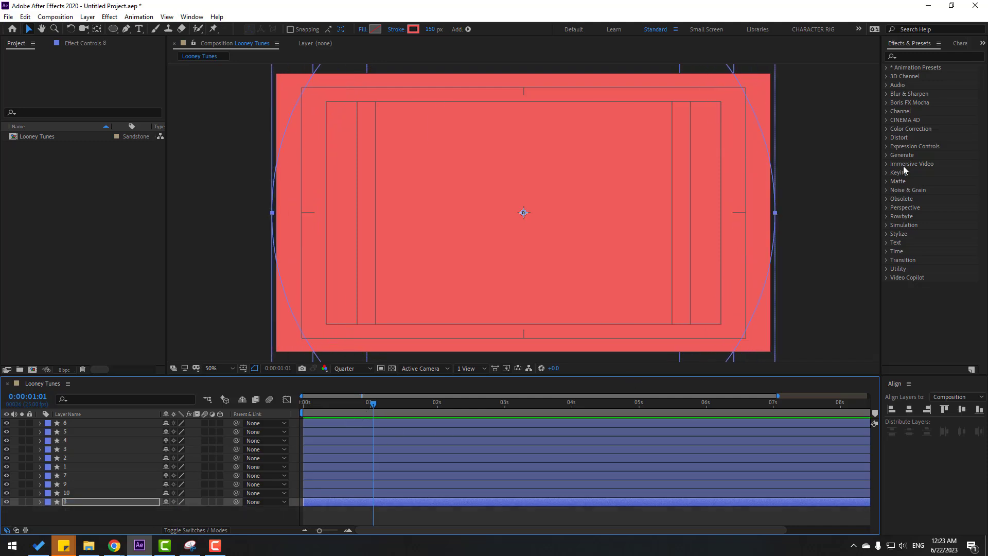
left_click(914, 56)
type("drop")
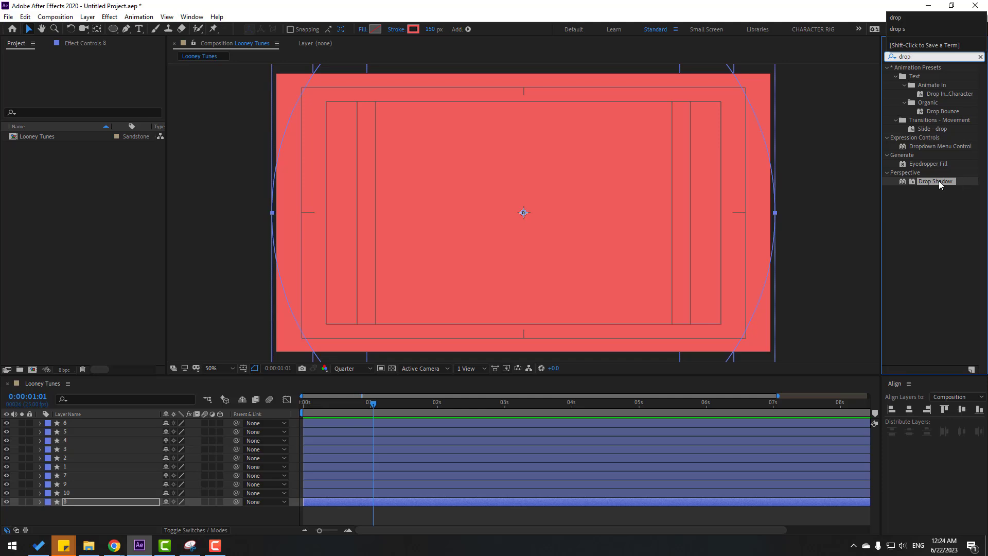
left_click_drag(938, 181, 79, 448)
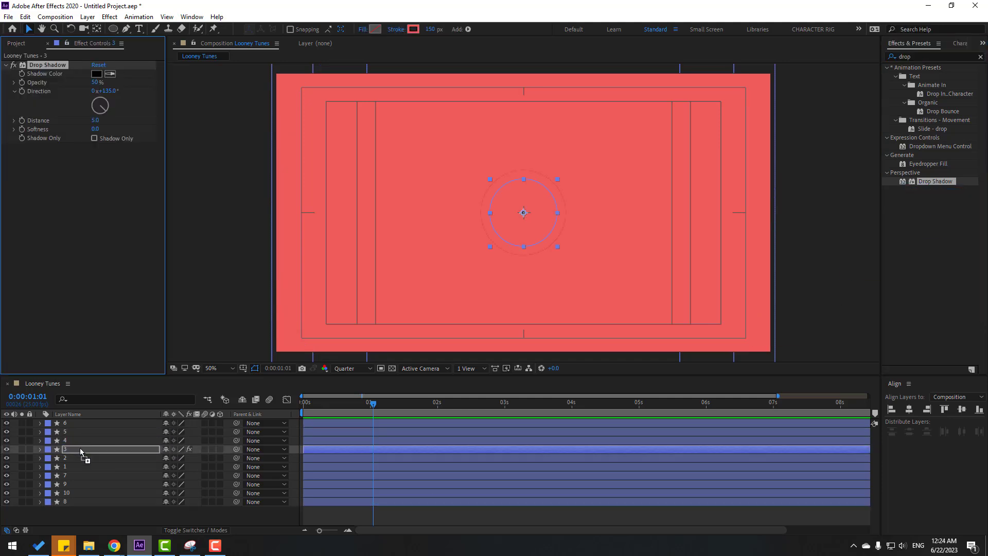
left_click(338, 371)
left_click(341, 390)
key("period")
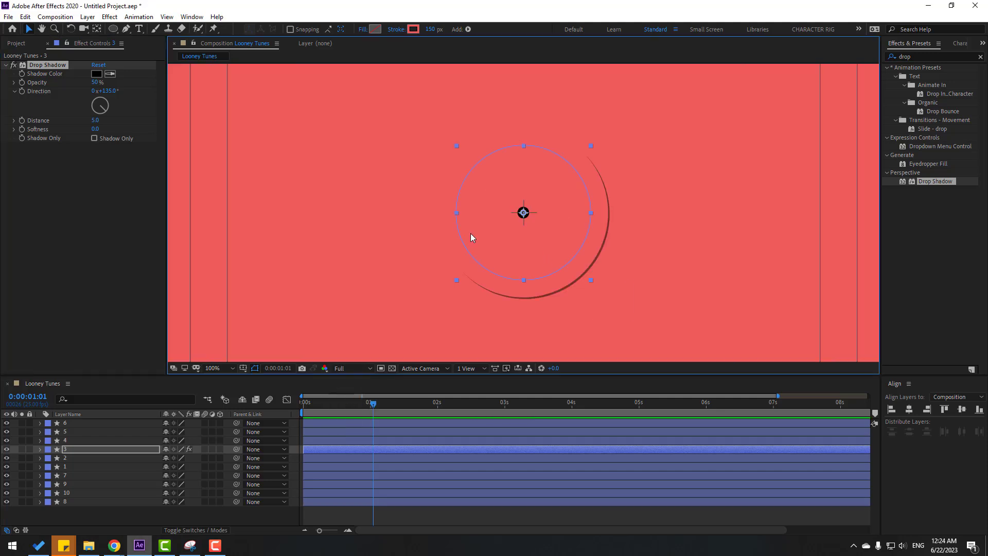
- Set the shadow to 70% opacity, a darker red colour, distance 17 and softness 46
left_click(96, 82)
type("70")
key("Return")
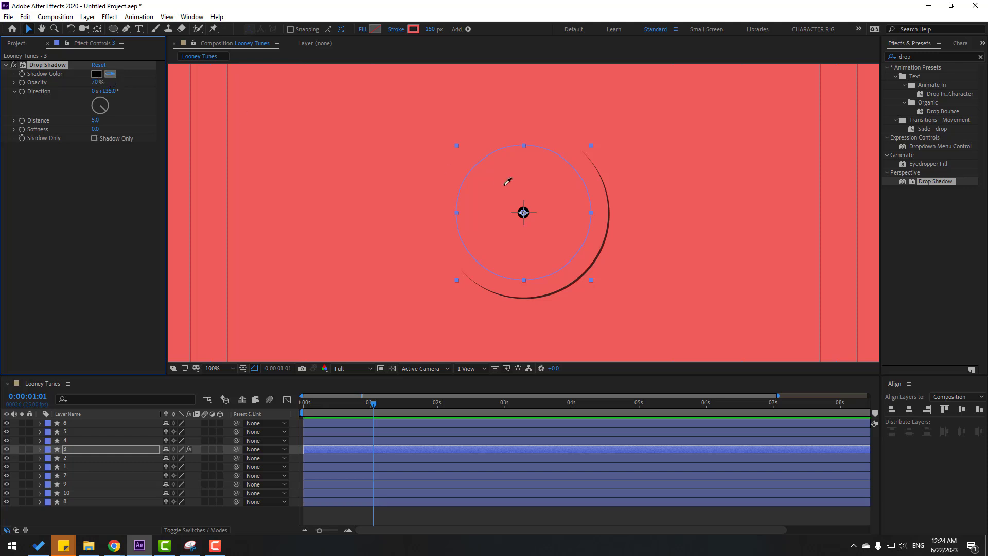
left_click(540, 190)
left_click(96, 74)
left_click_drag(453, 398, 467, 417)
left_click(582, 394)
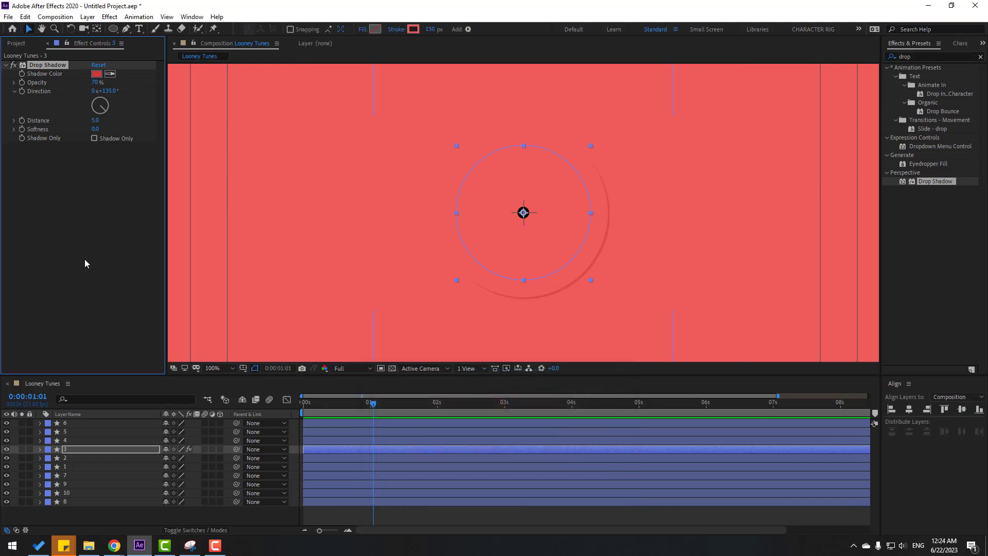
left_click_drag(95, 119, 118, 131)
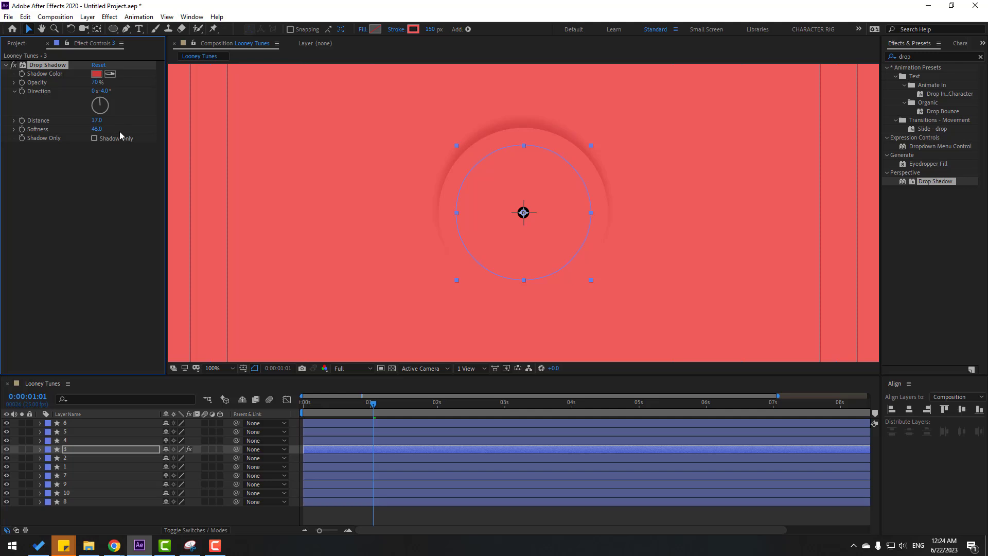
scroll(594, 220, "down", 2)
left_click(453, 512)
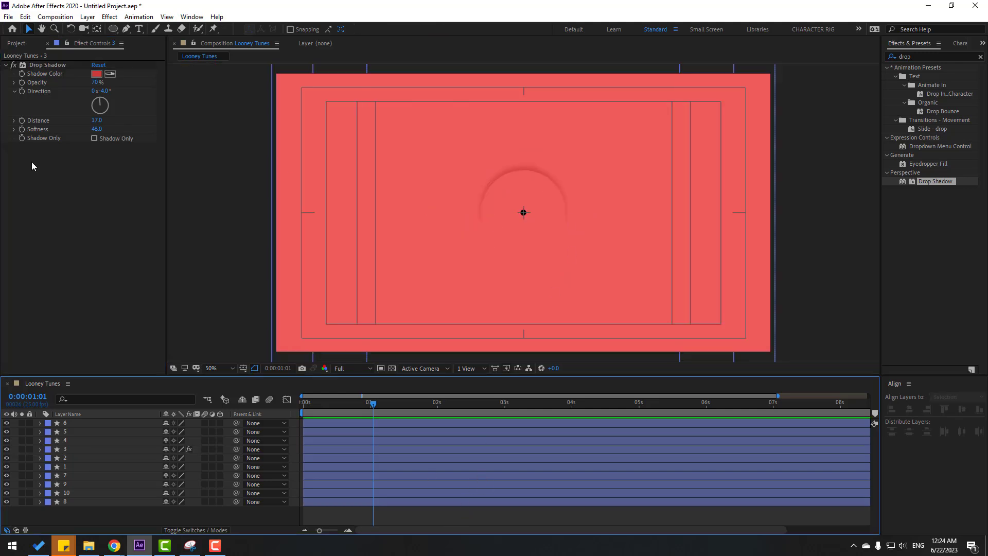
- Copy layer 3's Drop Shadow and paste it onto the other nine ring layers
left_click(47, 68)
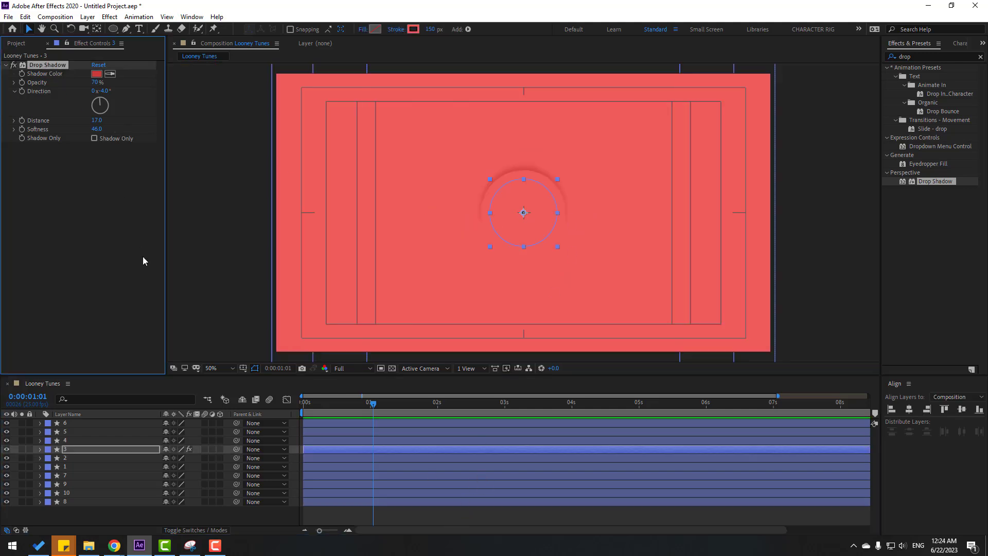
left_click_drag(69, 517, 89, 411)
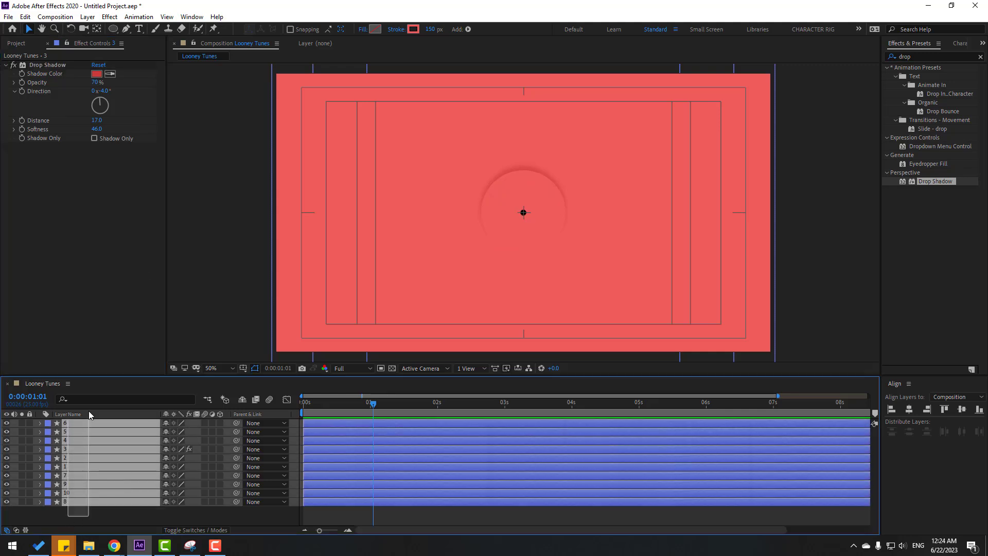
left_click(64, 451, "ctrl")
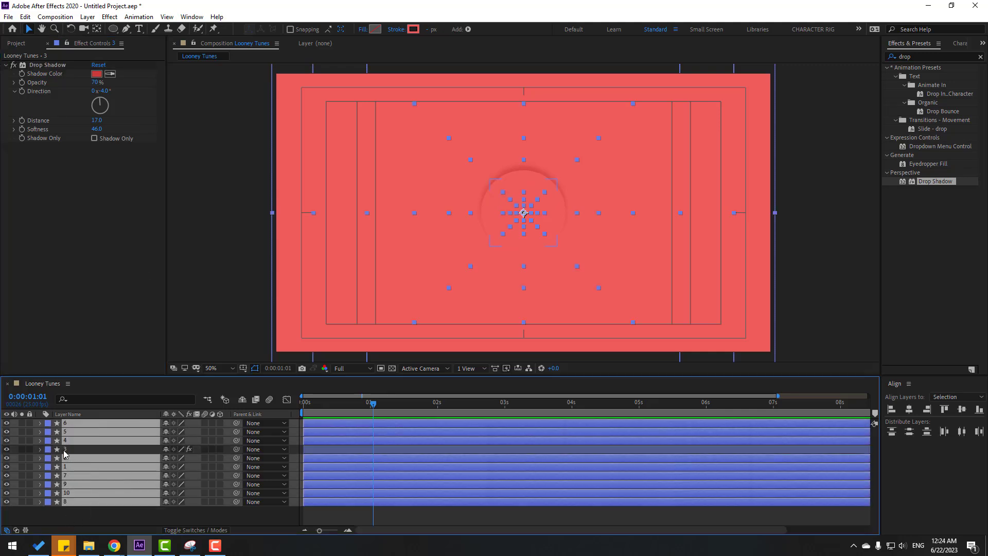
key("ctrl+v")
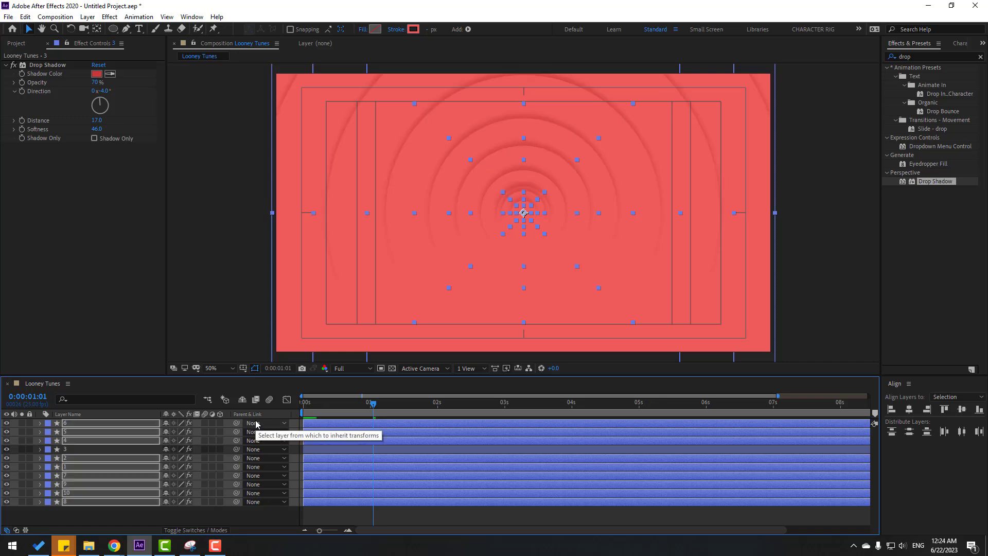
left_click(406, 522)
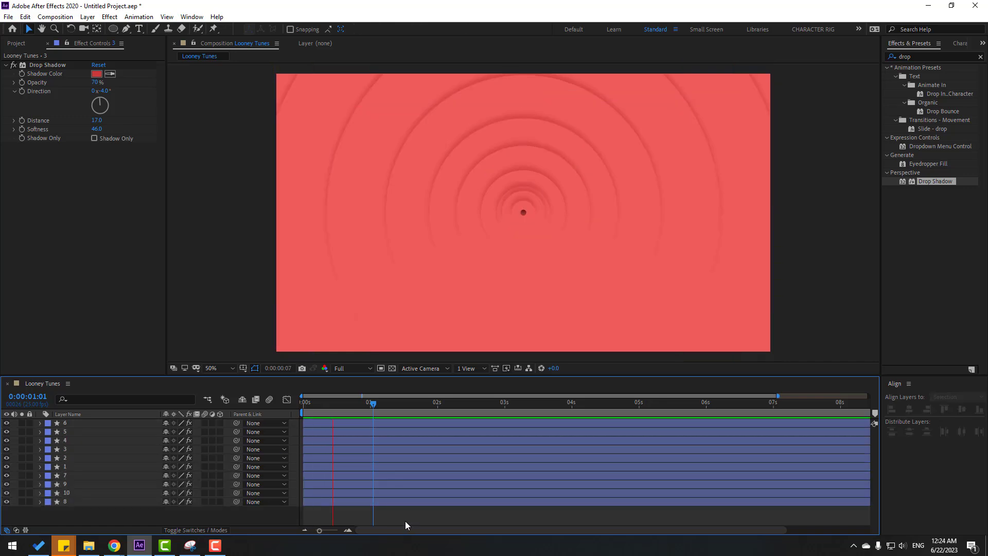
key("apostrophe")
left_click(367, 406)
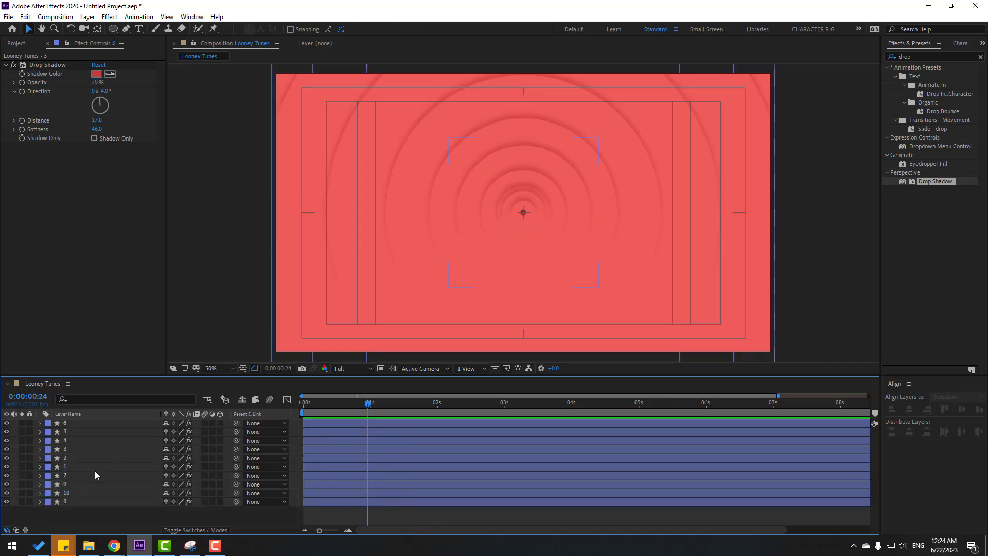
- Vary shadow directions: layer 7 to +68°, layer 6 to -60°, layer 9 to -10°
left_click(68, 475)
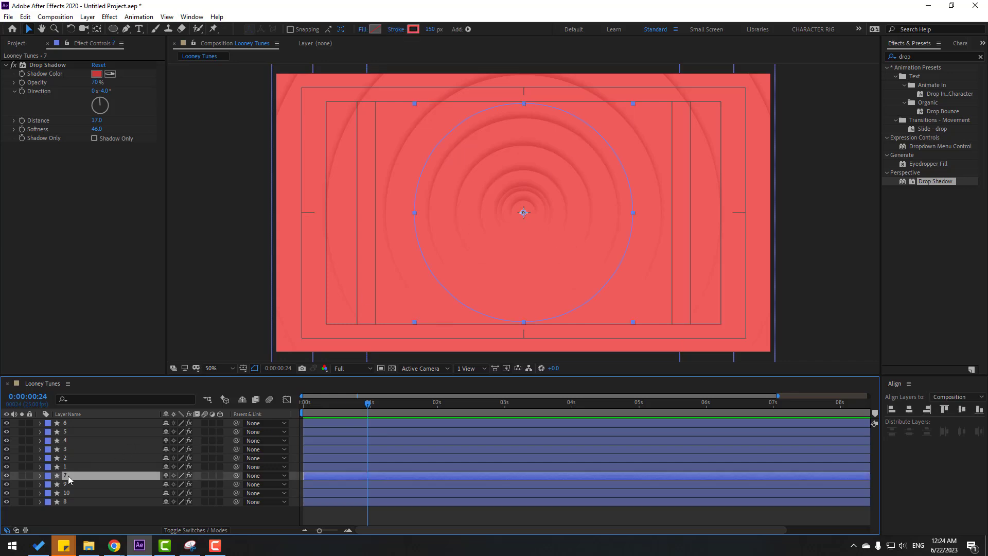
left_click_drag(103, 105, 114, 105)
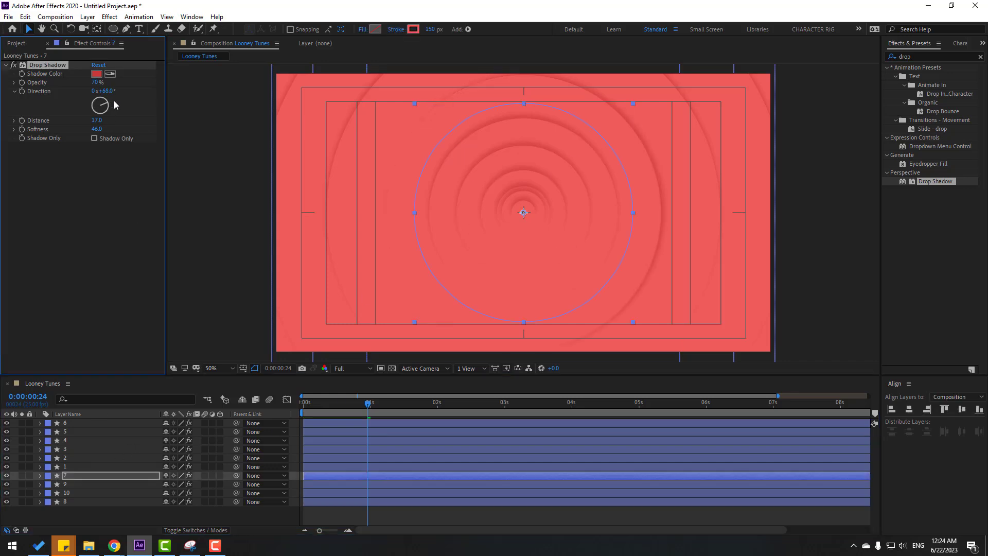
left_click(69, 424)
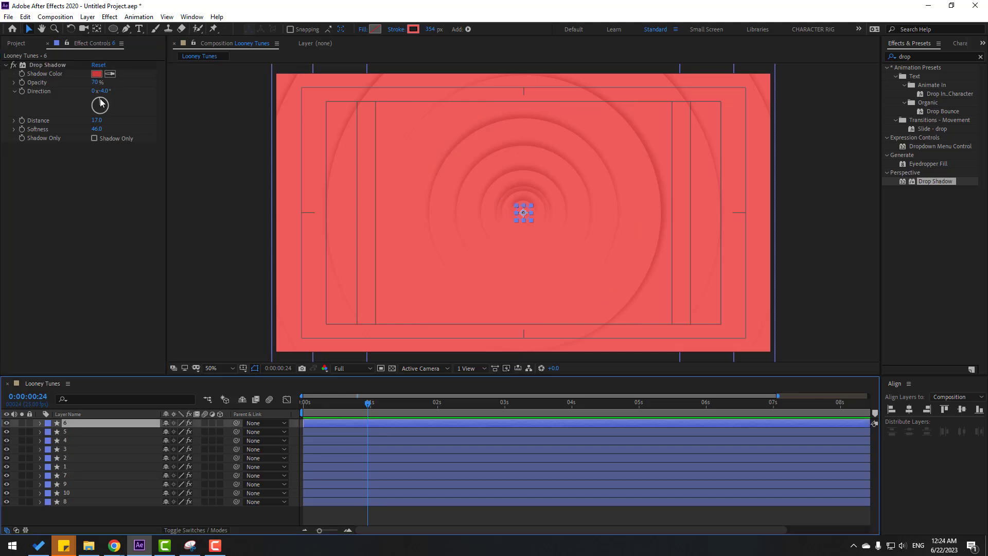
left_click_drag(100, 102, 94, 107)
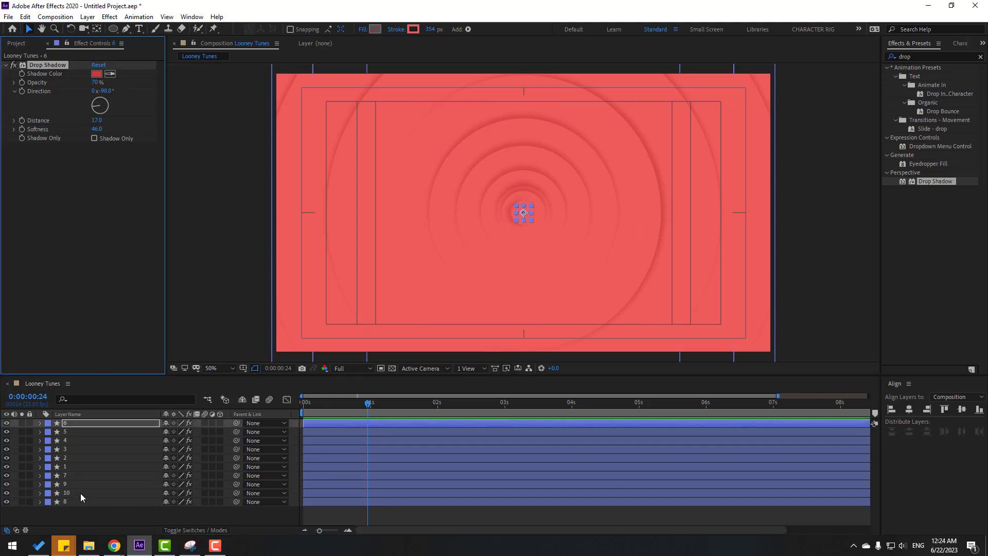
left_click(70, 485)
left_click_drag(103, 105, 90, 106)
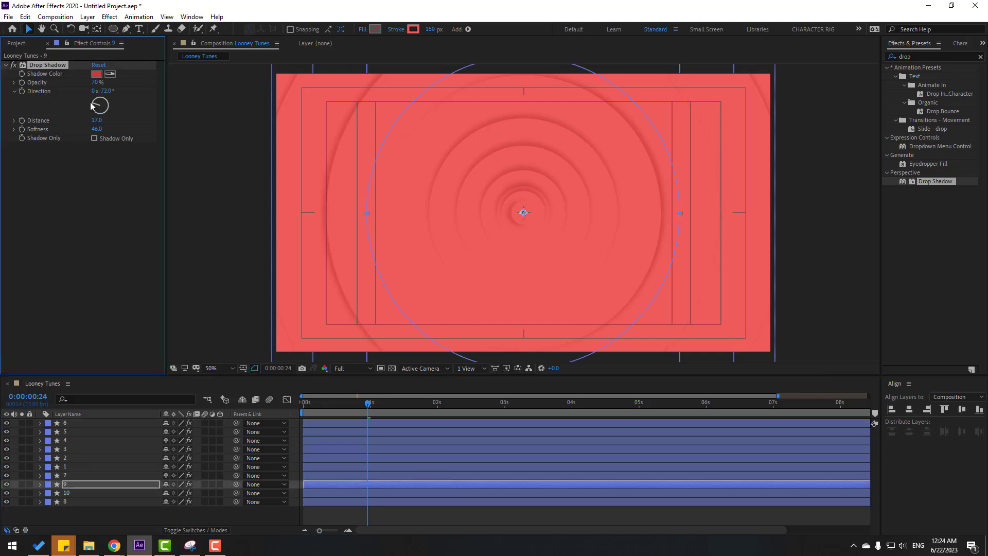
left_click(412, 521)
key("space")
left_click(111, 167)
left_click_drag(100, 103, 102, 102)
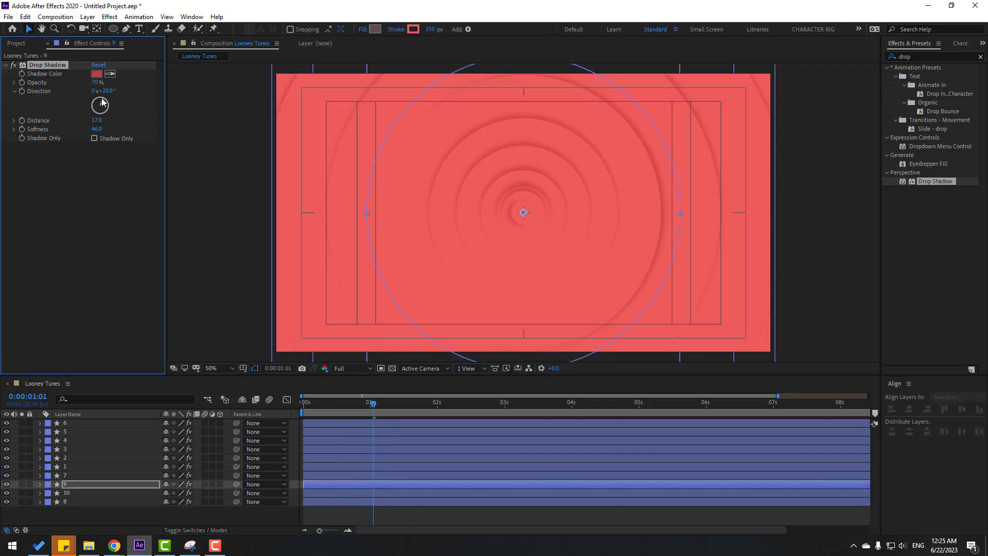
left_click(497, 516)
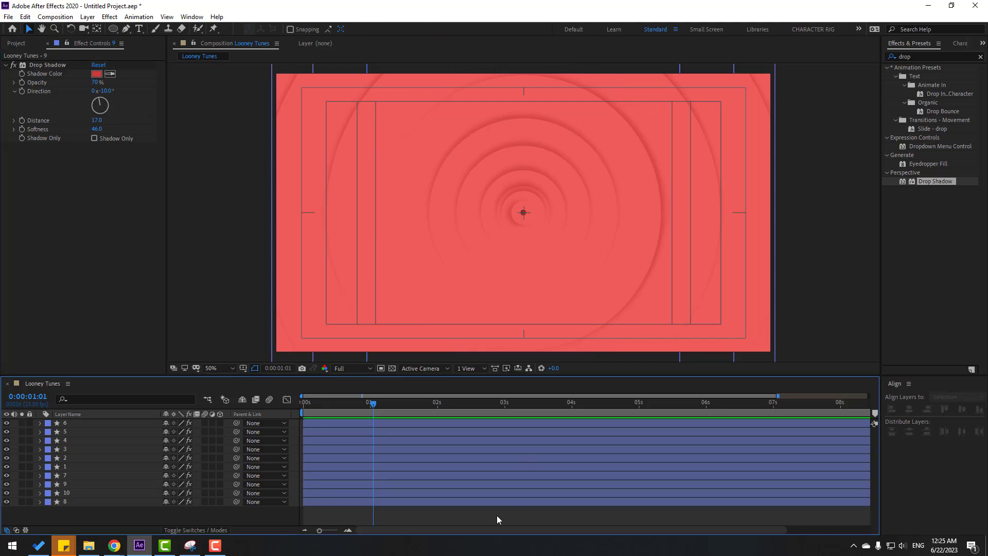
- Turn off the Title/Action Safe guides and bring up the Animation Composer 3 panel
left_click(243, 368)
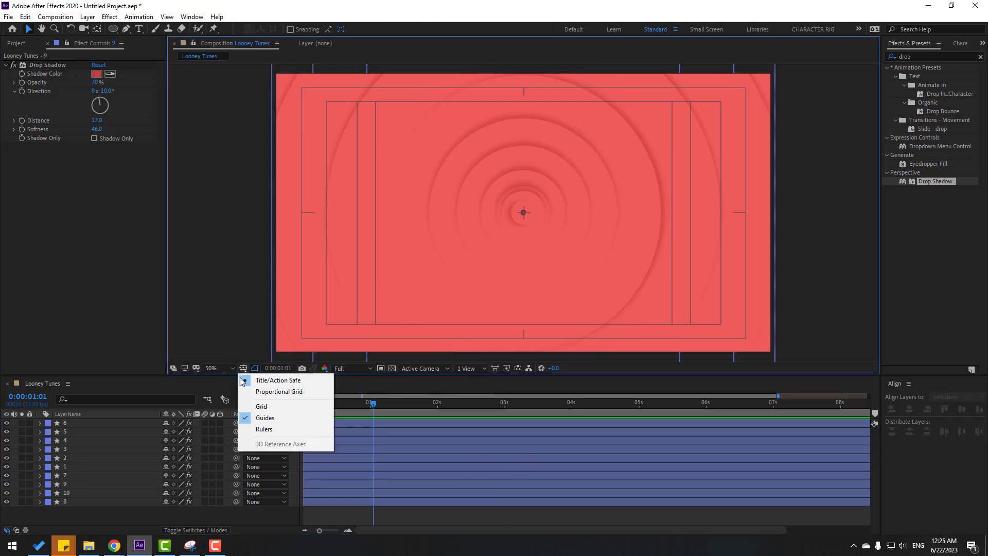
left_click(289, 381)
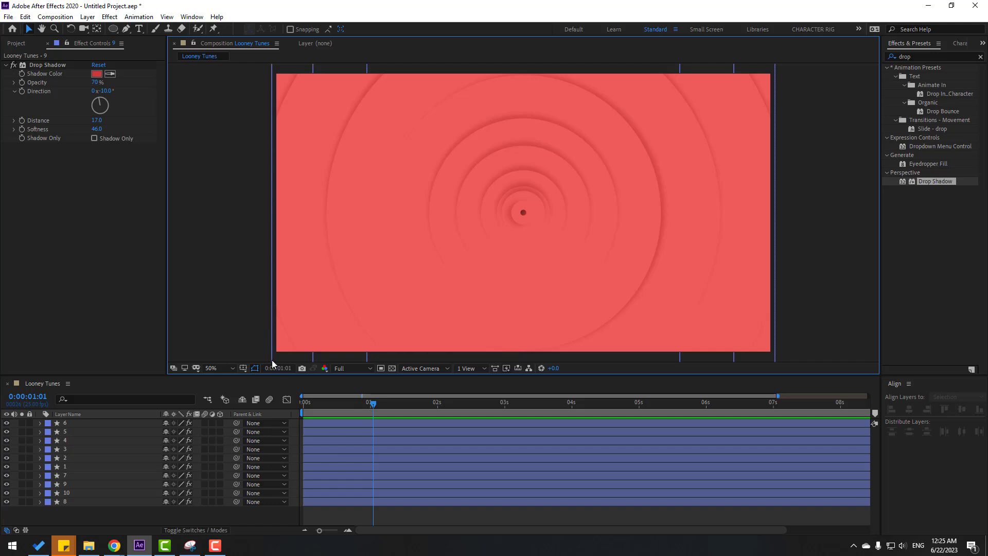
left_click(192, 16)
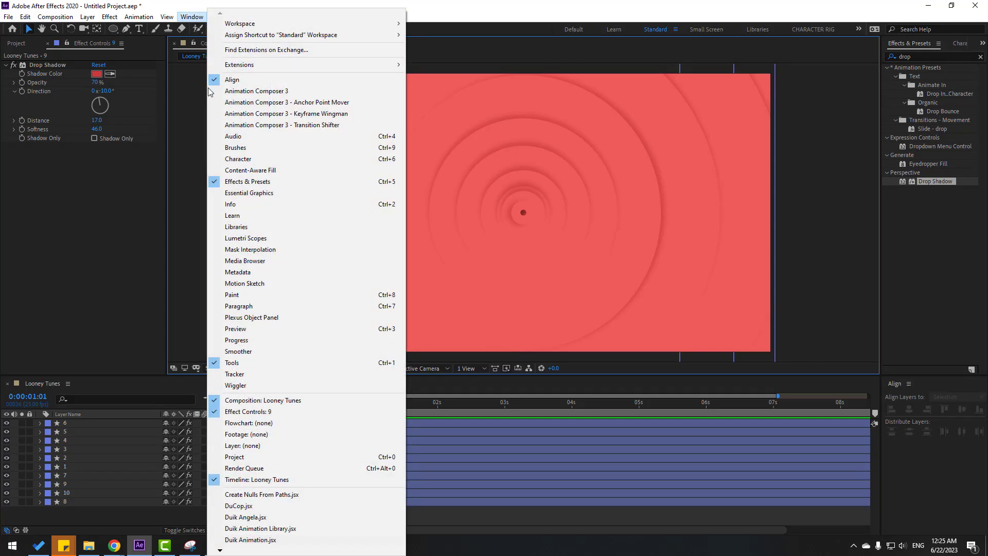
left_click(288, 93)
- Apply the Overshoot Scale From Anchor Point intro preset to all ten ring layers
left_click_drag(96, 512, 75, 418)
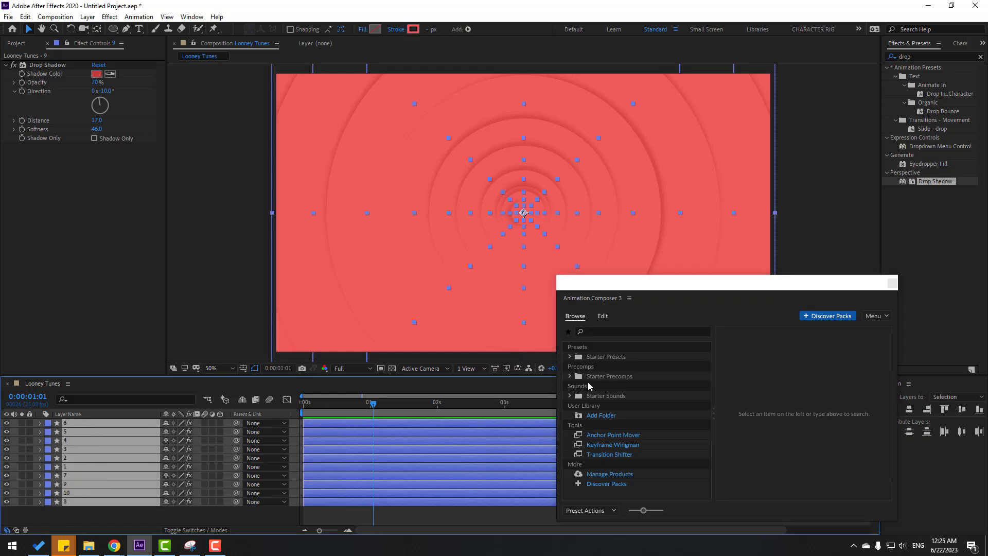
left_click(569, 357)
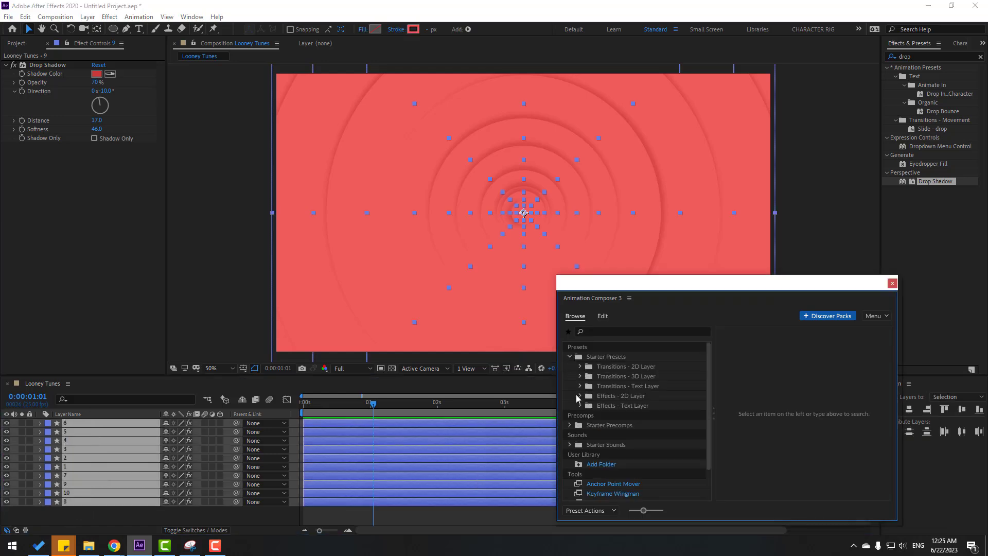
left_click_drag(635, 282, 636, 255)
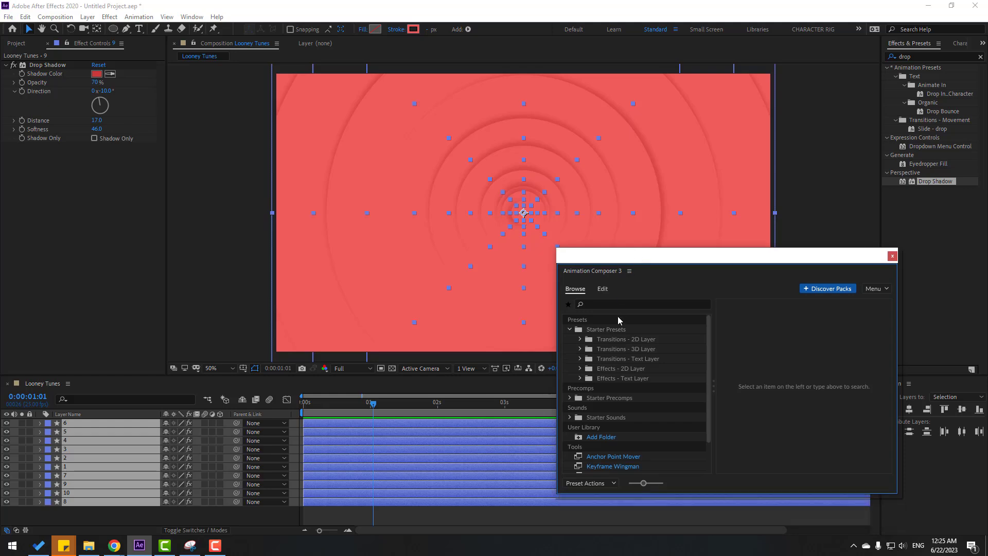
left_click(580, 340)
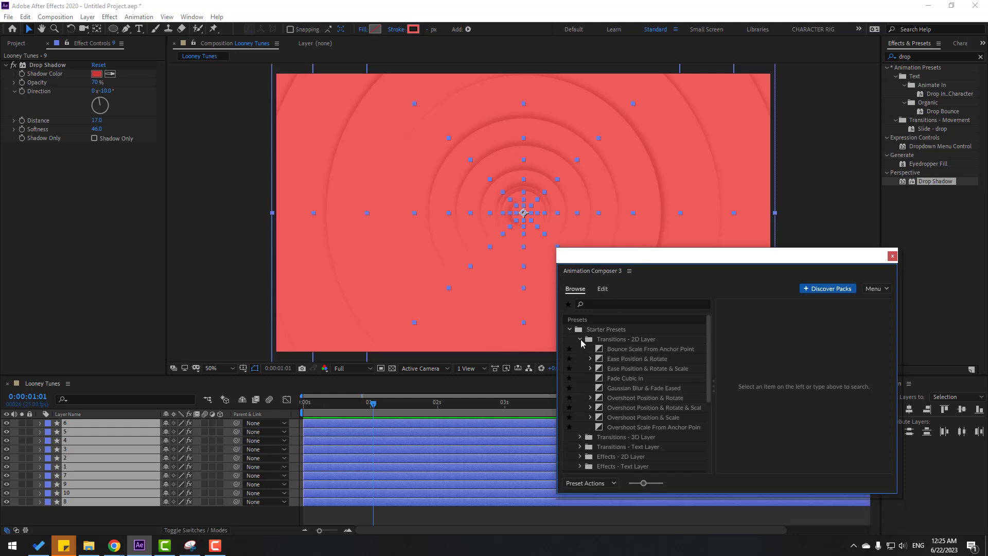
left_click(631, 427)
left_click(636, 418)
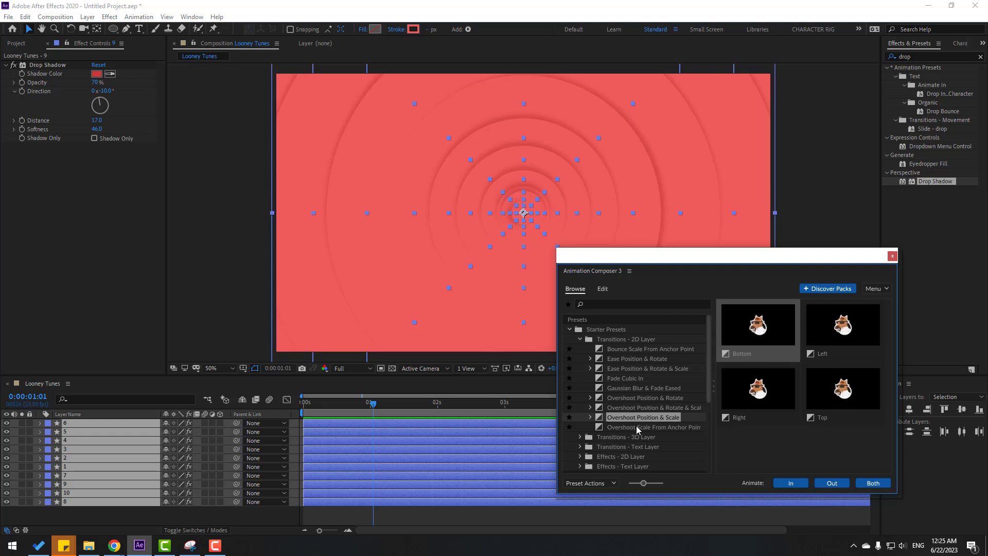
left_click(623, 428)
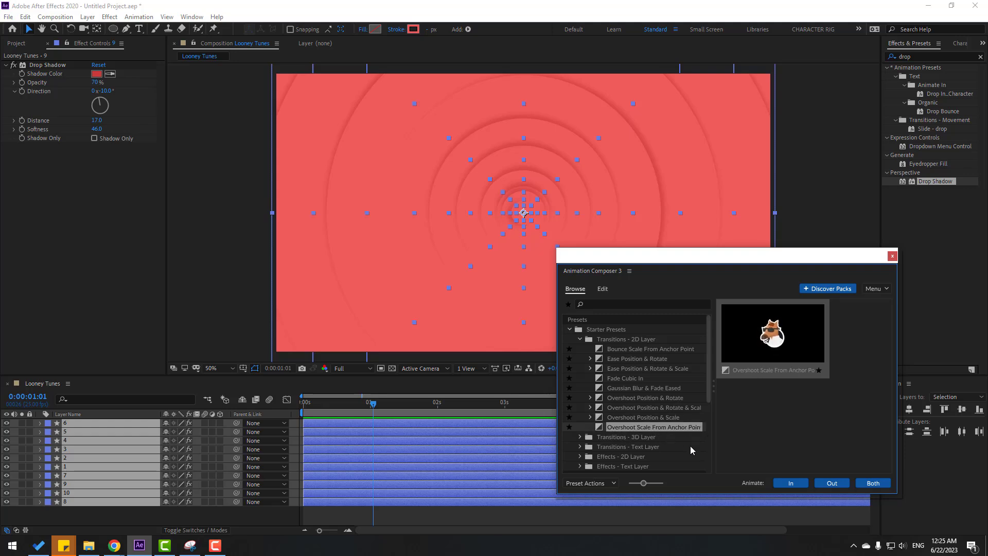
left_click(794, 487)
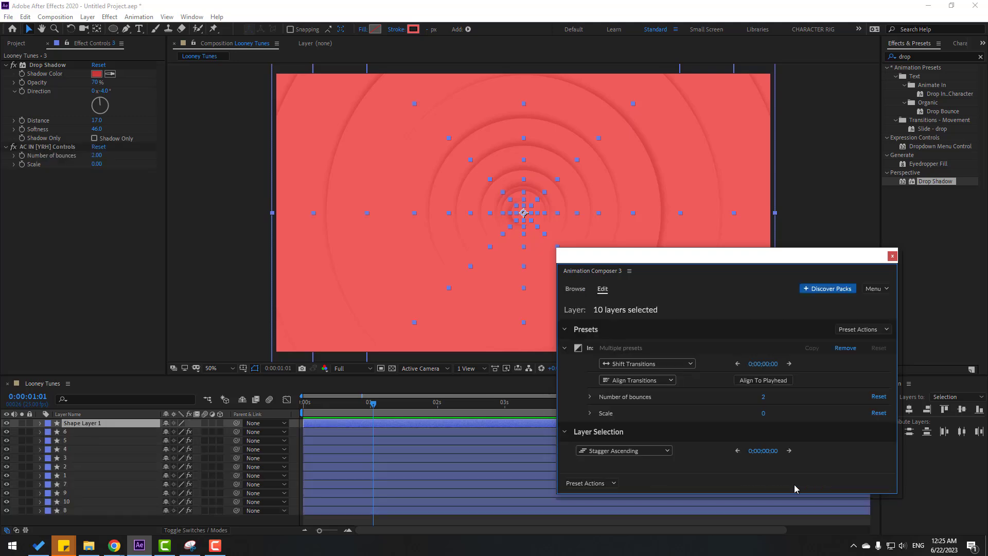
- Close Animation Composer and shift layers 10, 9, 2, 3, 5 and 6 later in the timeline
left_click(892, 257)
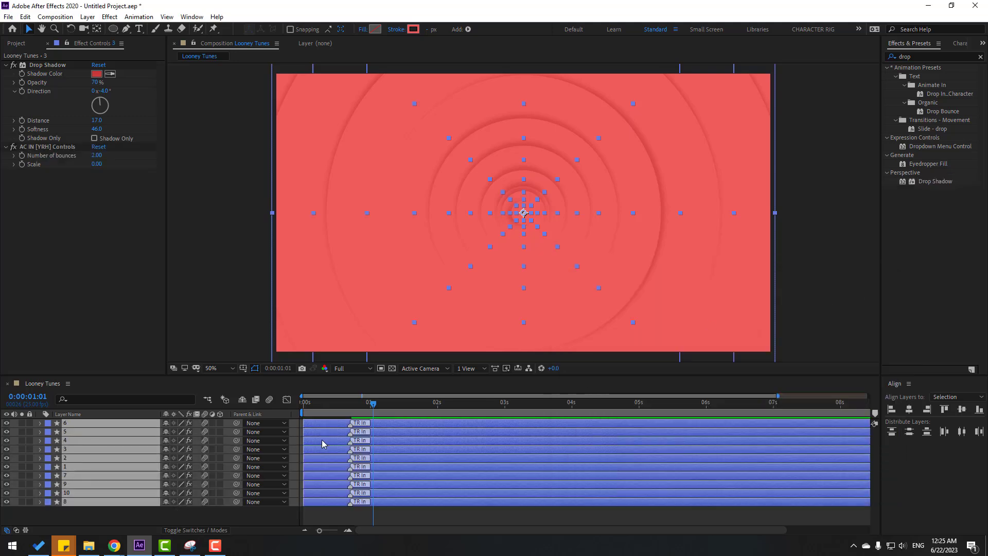
left_click(79, 514)
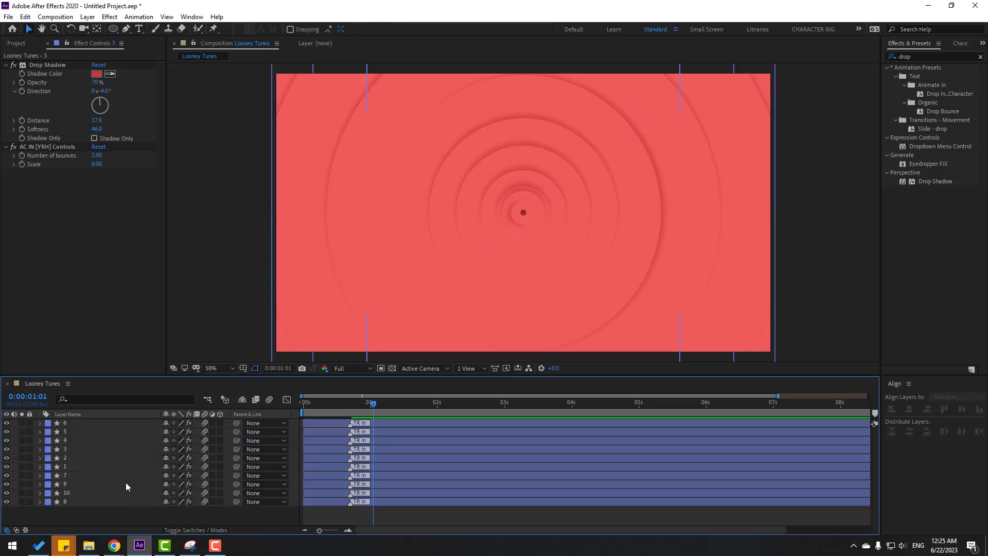
left_click(78, 492)
left_click_drag(317, 492, 373, 458)
left_click(318, 485)
left_click_drag(315, 449, 386, 442)
left_click_drag(327, 432, 403, 422)
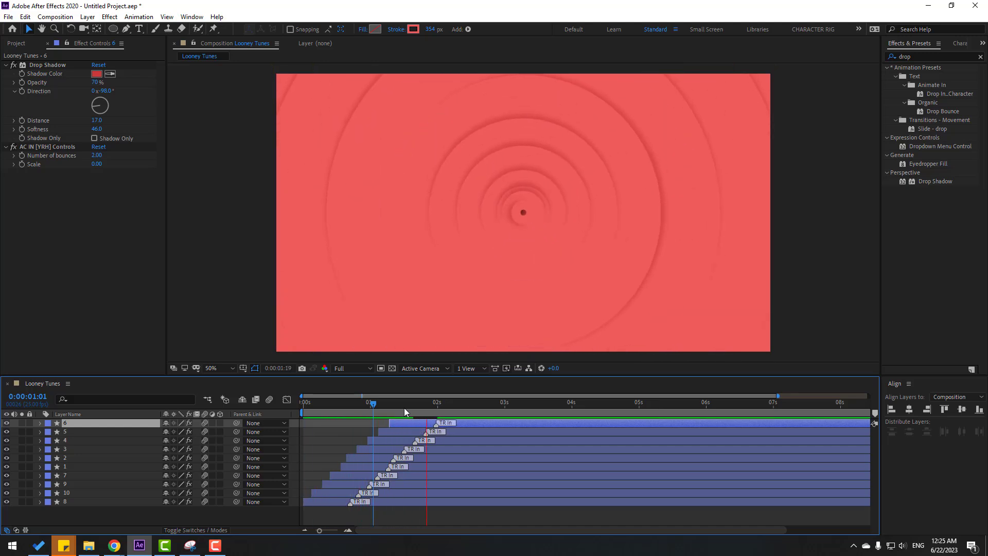
- Preview at Quarter resolution, then delay the intros of layers 8, 7 and 1 and replay
left_click(378, 404)
left_click(345, 368)
left_click(348, 426)
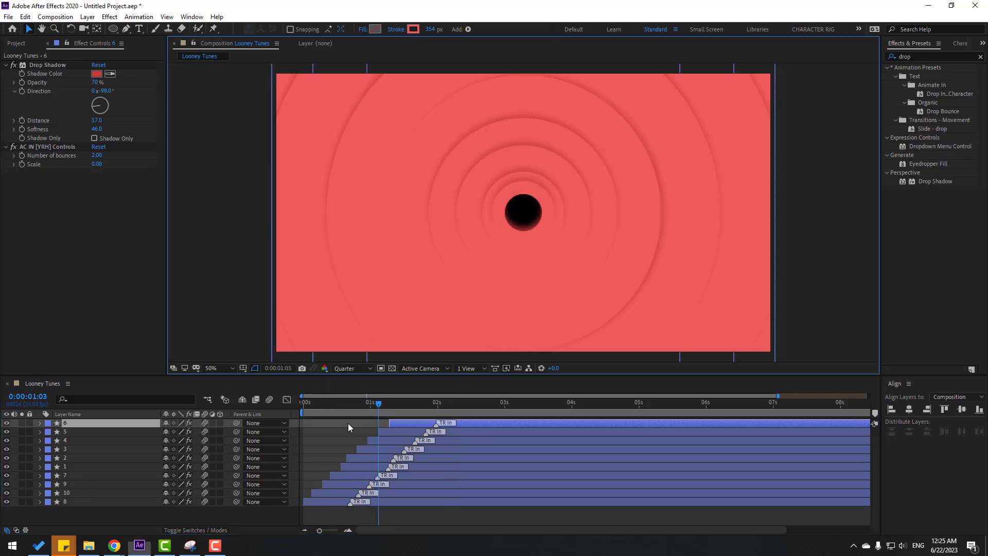
key("space")
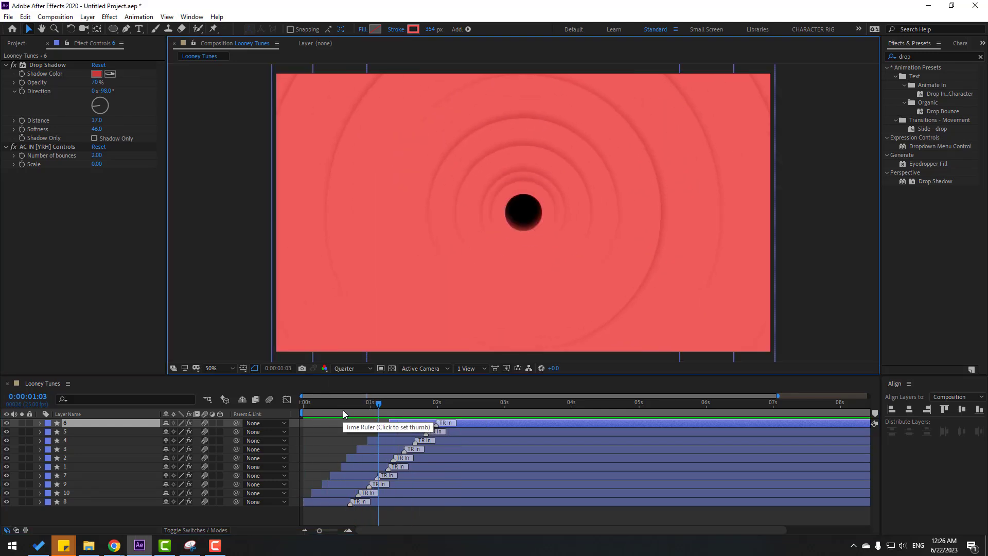
left_click(308, 403)
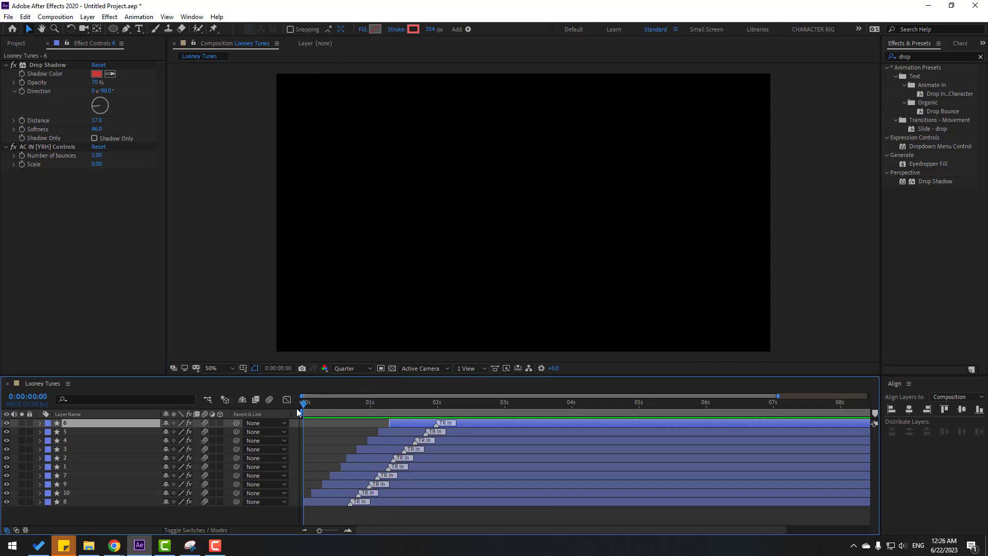
left_click_drag(353, 503, 470, 423)
left_click(396, 466)
key("space")
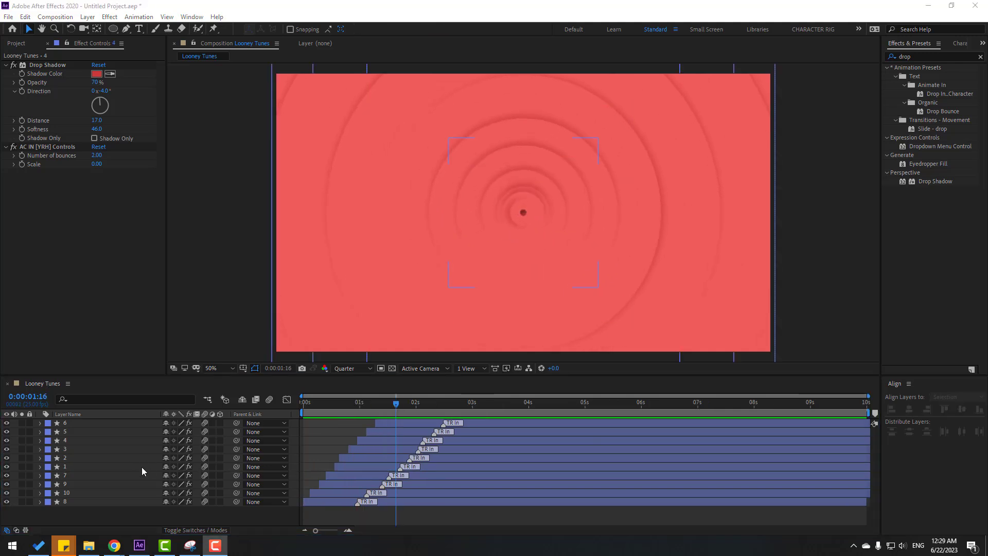
- Add a wiggle expression to ring layer 2's Position and preview the jitter
left_click(72, 458)
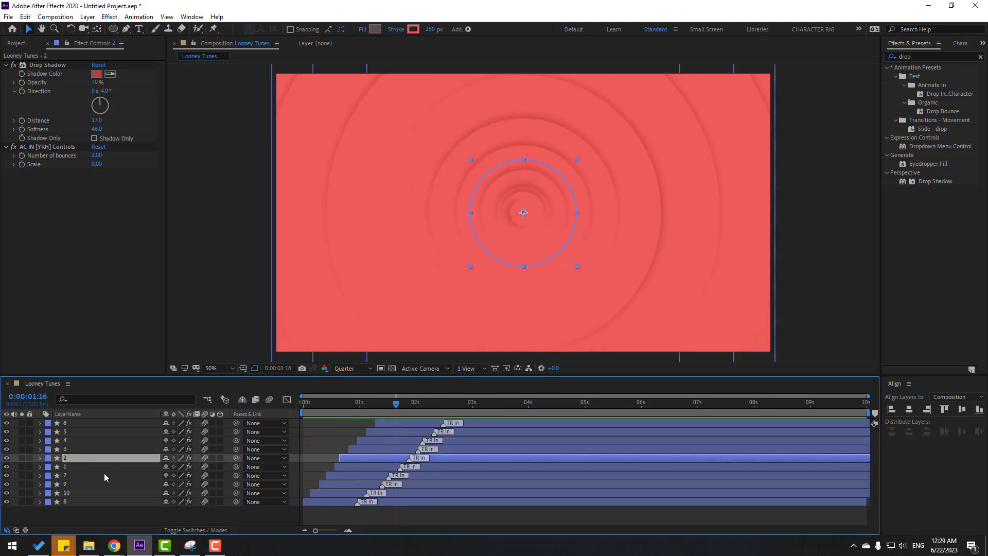
key("p")
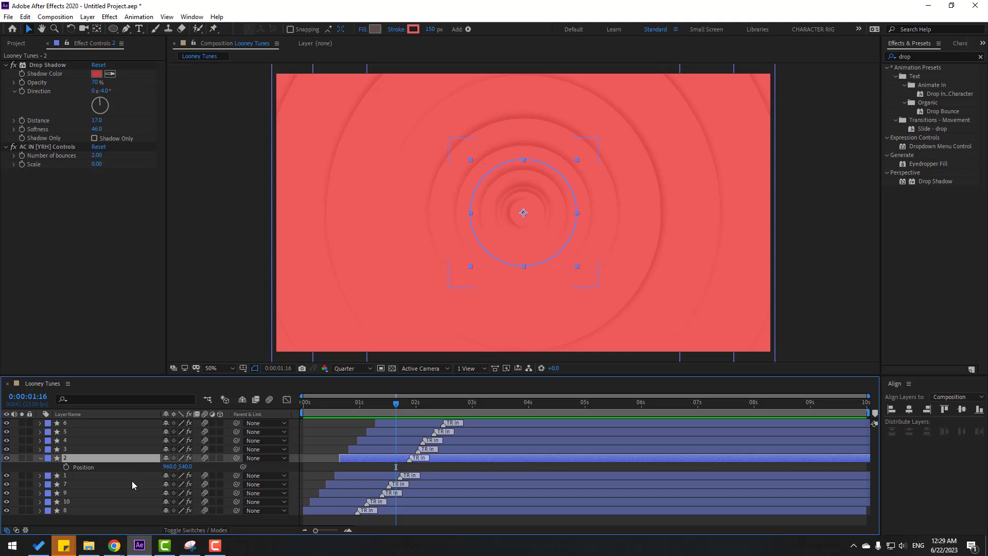
left_click(66, 468, "alt")
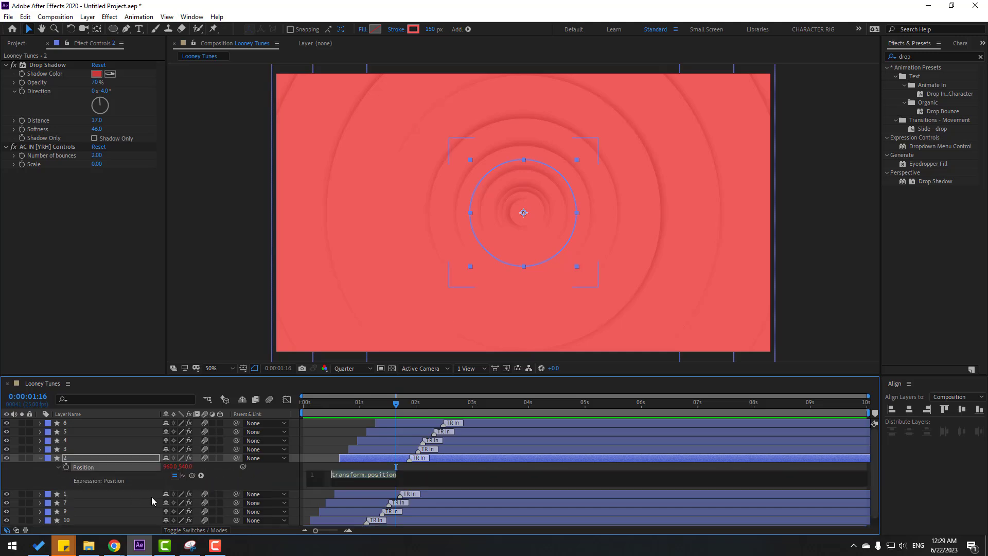
type("wiggle()")
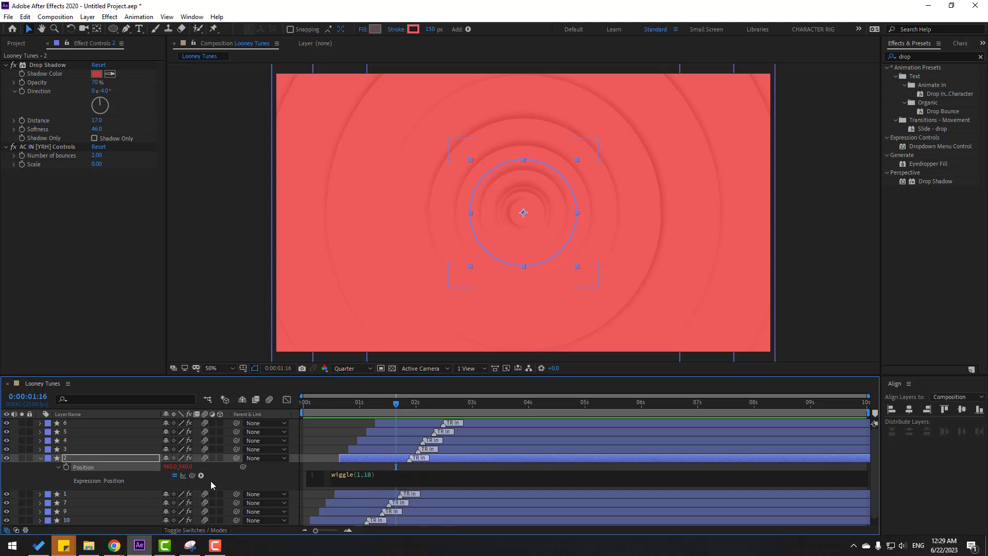
left_click(379, 467)
key("space")
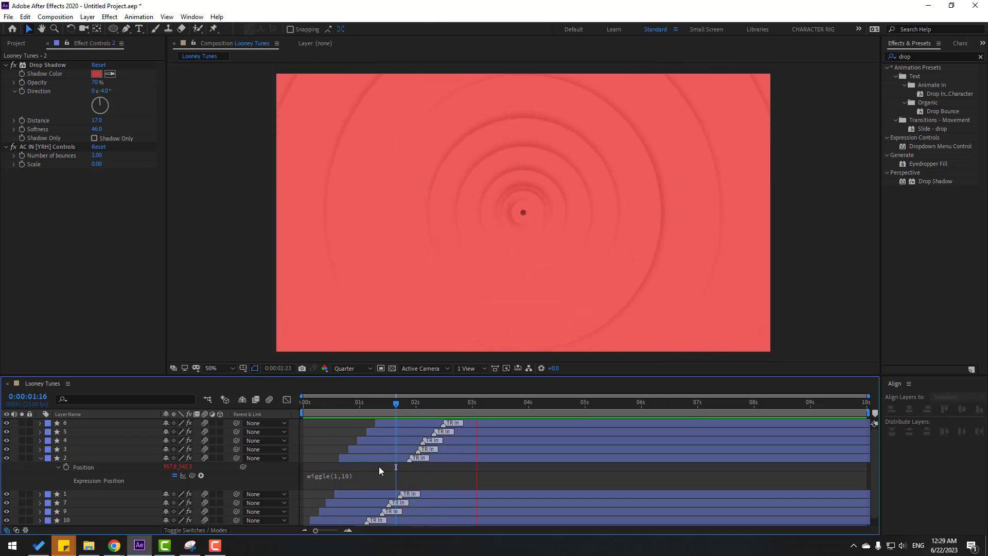
- Copy layer 2's wiggle(1,10) Position expression and select ring layer 3
left_click(338, 478)
left_click(363, 476)
key("shift+Home")
key("ctrl+c")
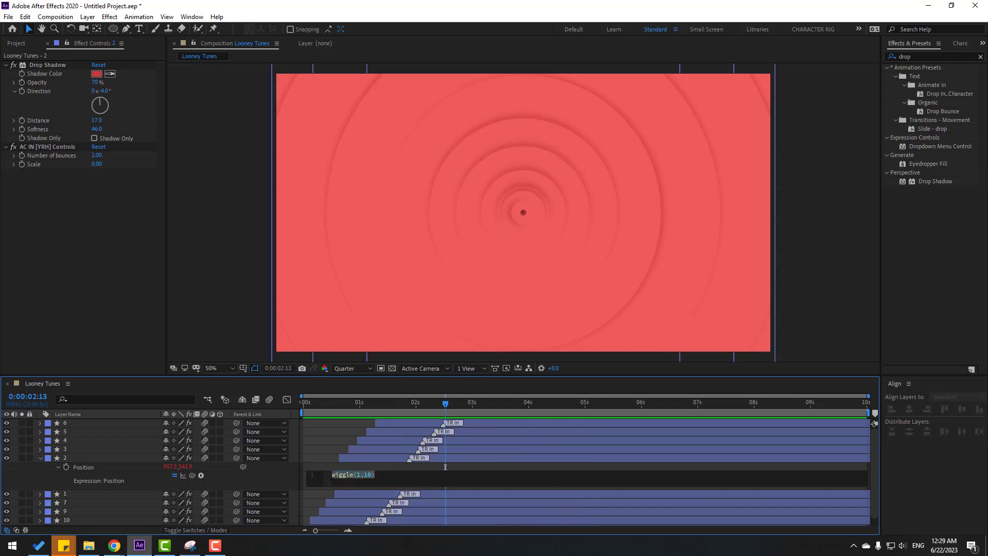
left_click(370, 462)
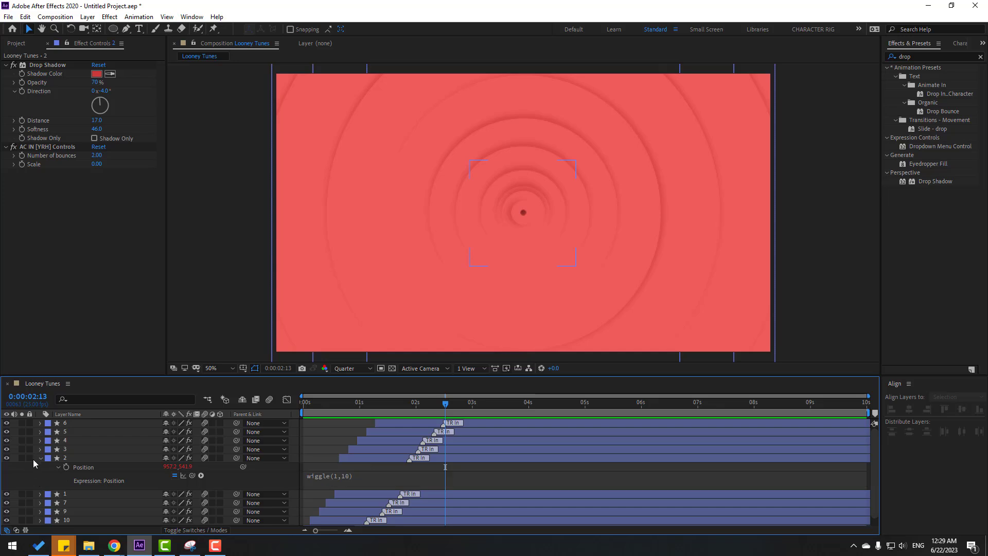
left_click(72, 456)
left_click(70, 449)
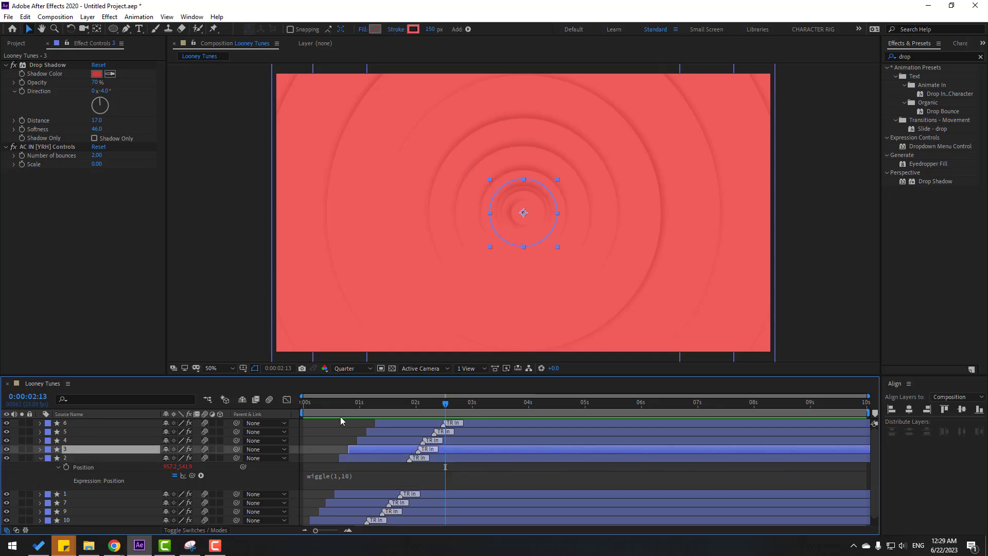
- With rings 3–6 selected, give layer 6's Position a wiggle(1,10) expression
left_click(79, 422, "shift")
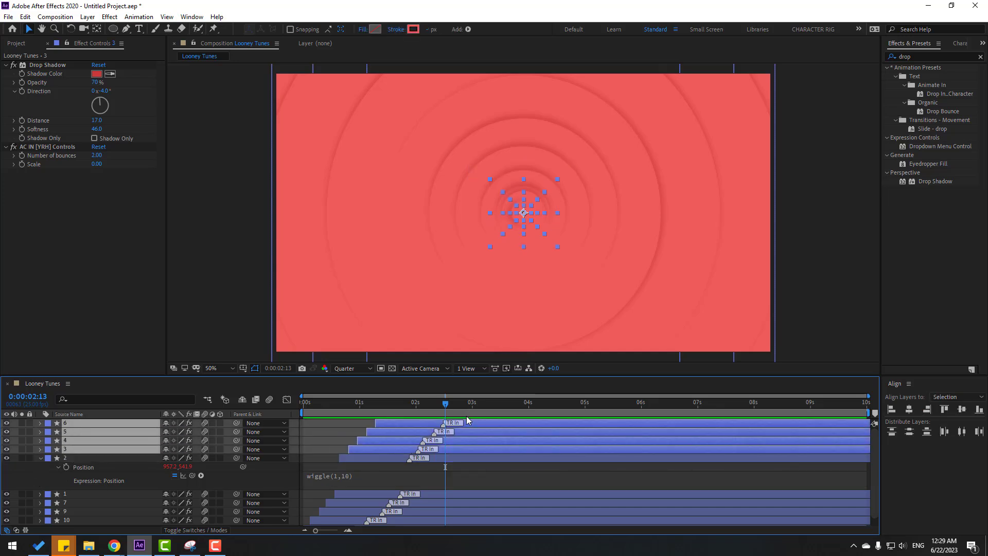
key("p")
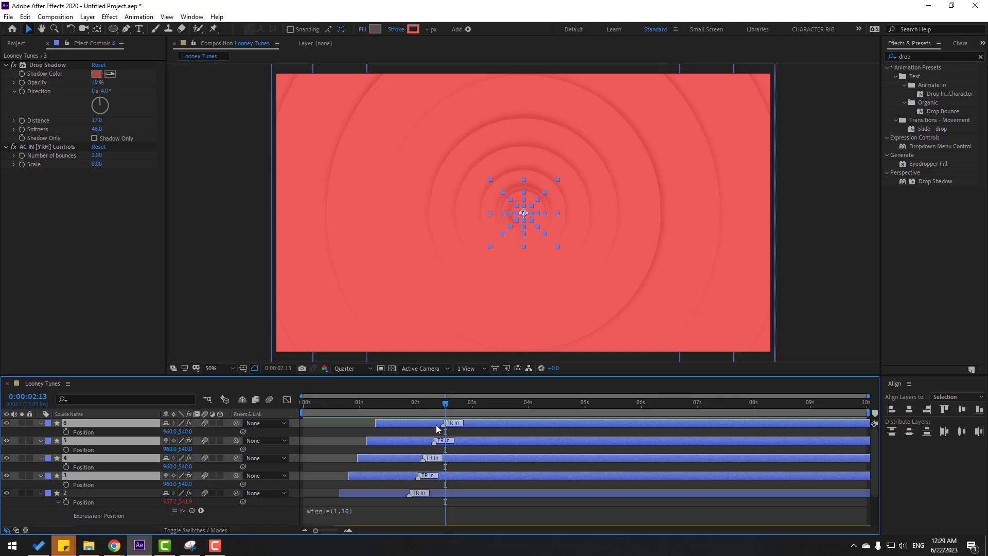
left_click(66, 433, "alt")
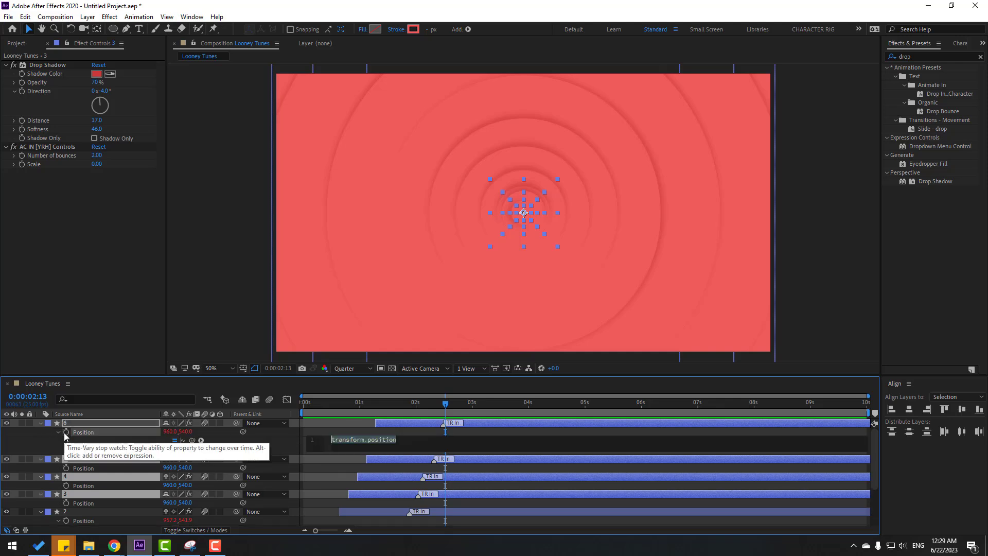
type("wiggle(1,10)")
left_click(398, 431)
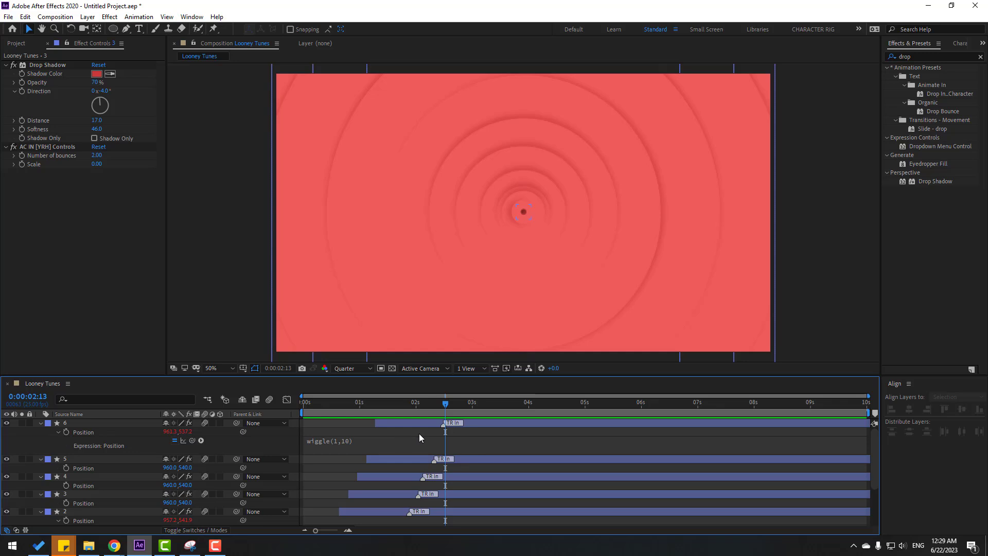
- Paste the wiggle(1,10) expression onto the Position of layers 5, 4 and 3
left_click(66, 467, "alt")
key("ctrl+v")
left_click(45, 505)
key("ctrl+v")
scroll(46, 505, "down", 2)
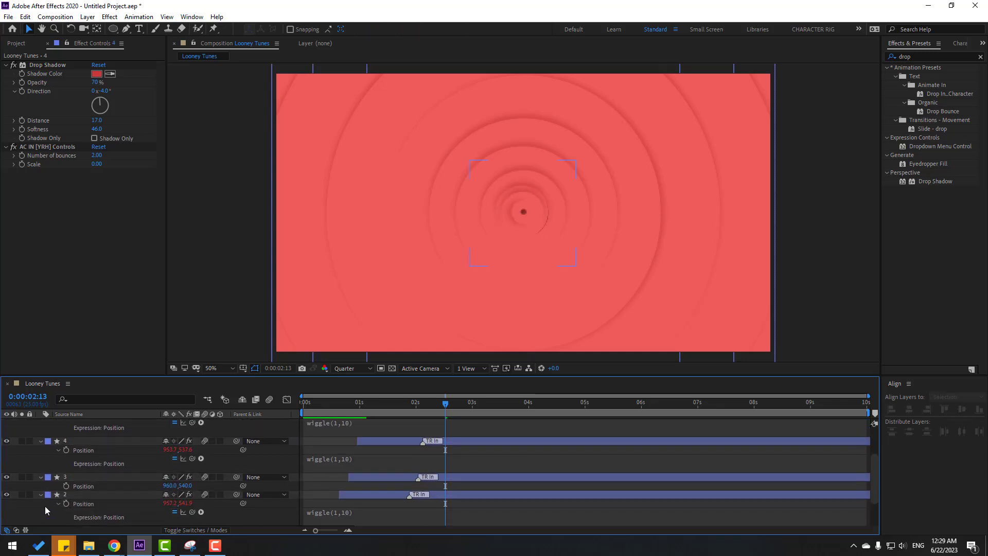
left_click(62, 487)
key("ctrl+v")
scroll(40, 482, "up", 2)
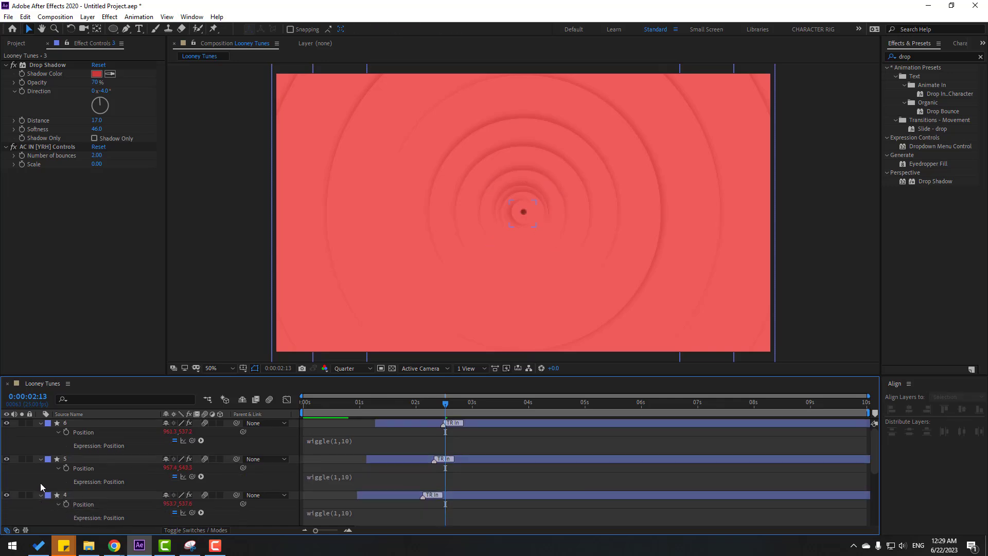
- Collapse ring layers 2–6 and play back a preview of the animation
left_click(41, 423)
left_click(40, 431)
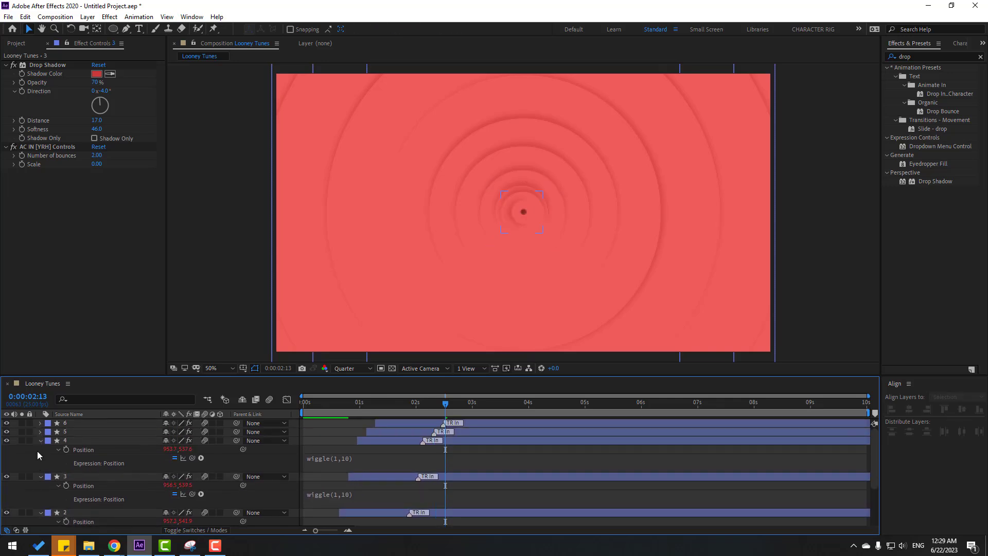
left_click(40, 441)
left_click(41, 450)
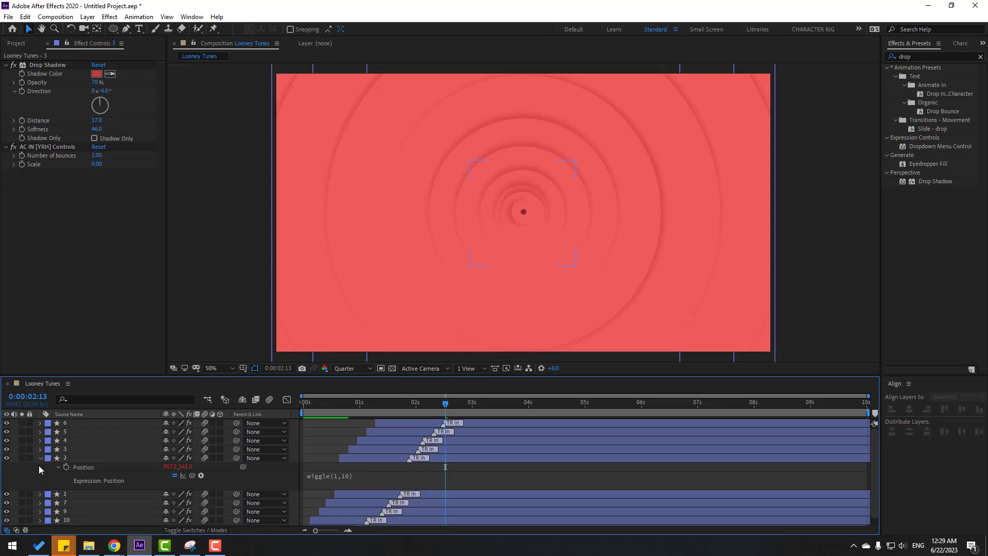
left_click(40, 458)
key("space")
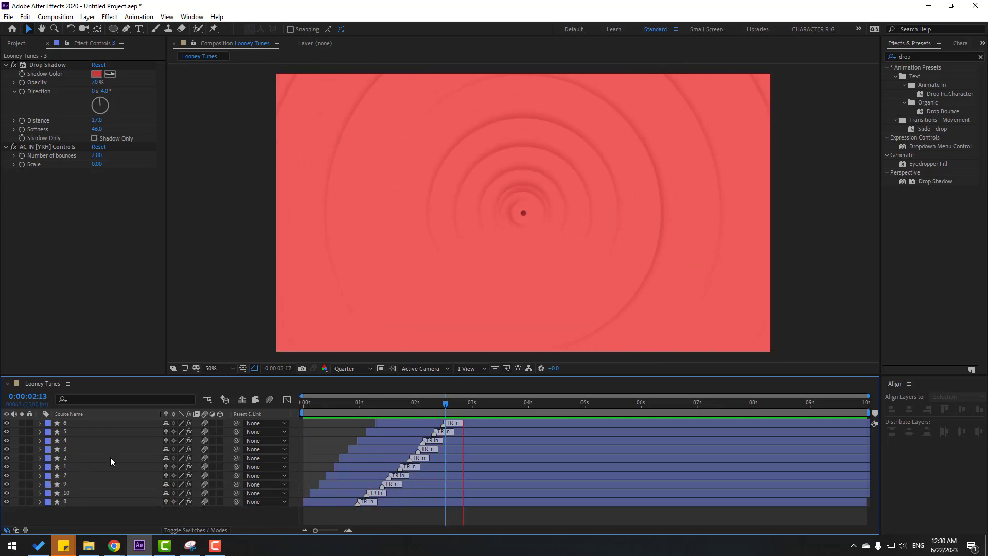
- Give ring layer 1's Position the wiggle(1,10) expression and collapse it
left_click(511, 406)
left_click(74, 467)
key("p")
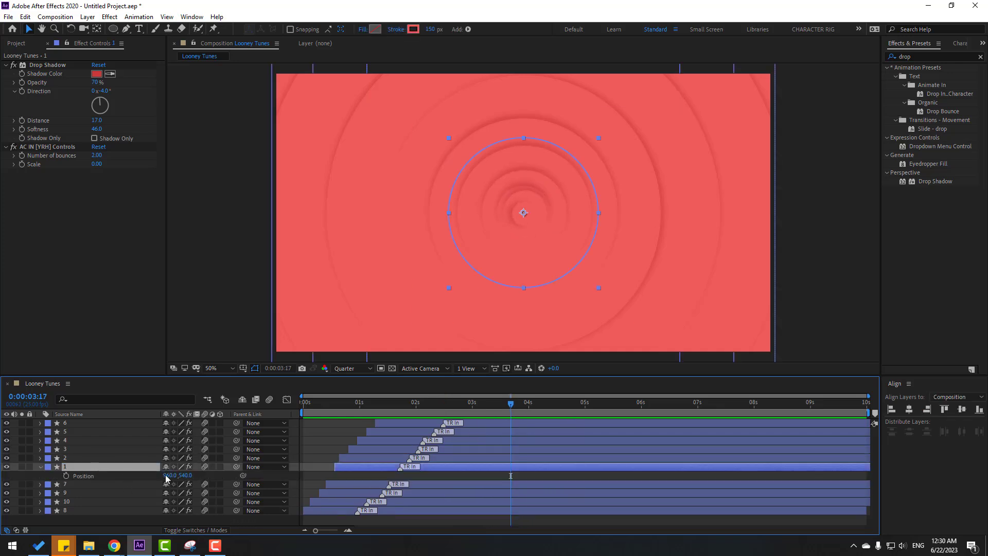
left_click(66, 476, "alt")
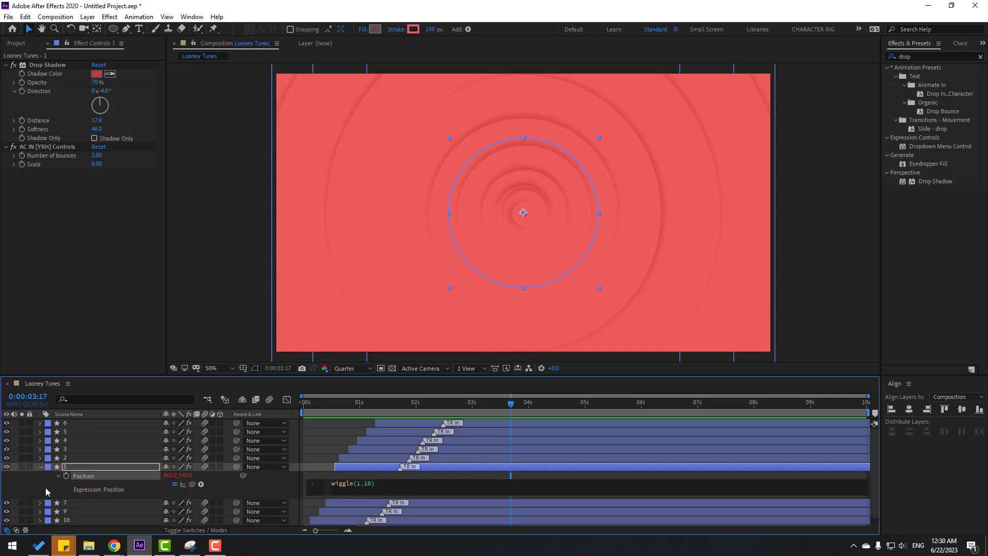
left_click(37, 475)
left_click(40, 466)
- Reveal Position for rings 7, 9, 10 and 8 and paste the wiggle onto layer 9
left_click(66, 477)
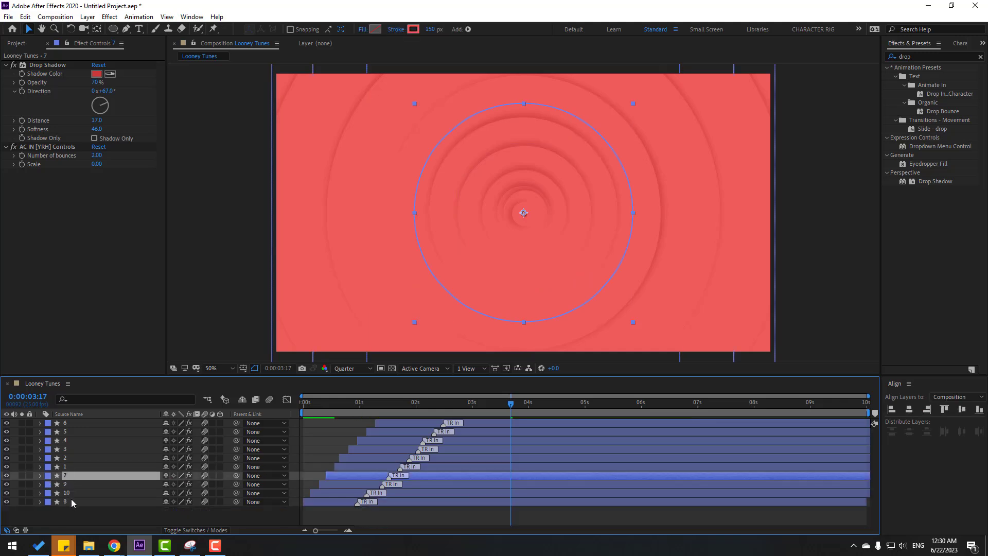
left_click(69, 501, "shift")
key("p")
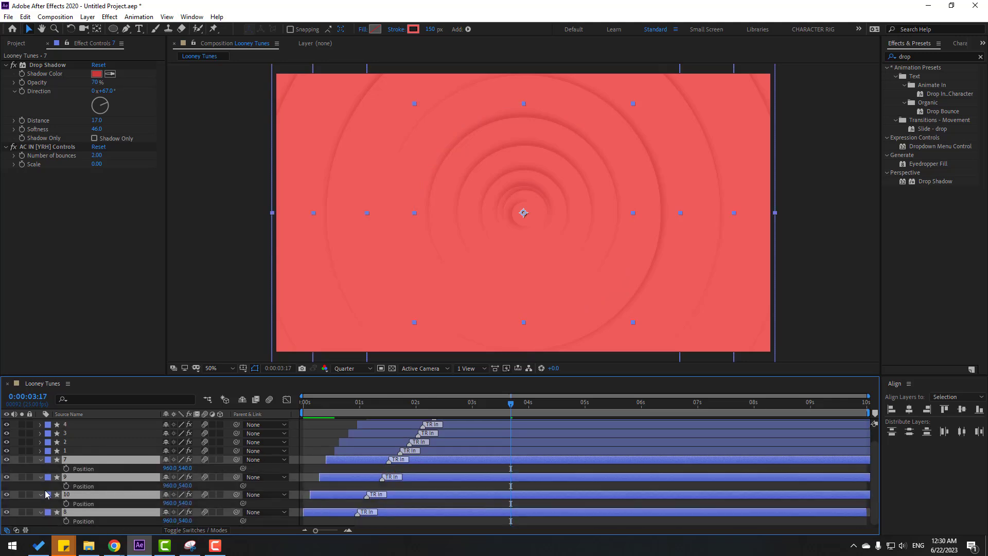
left_click(60, 469)
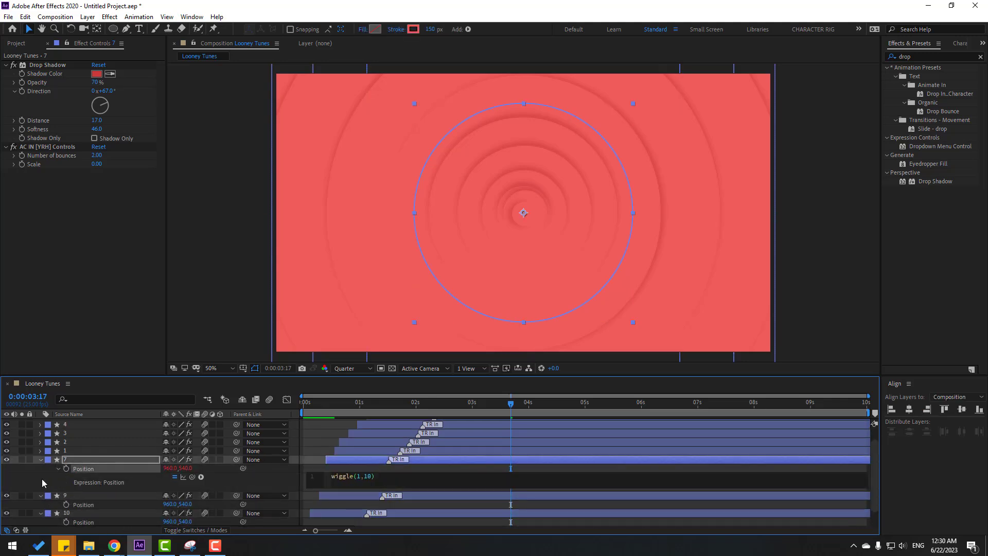
left_click(57, 486)
key("ctrl+v")
left_click(47, 491)
- Paste the wiggle(1,10) expression onto layers 10 and 8, then collapse rings 7–10
scroll(64, 493, "down", 1)
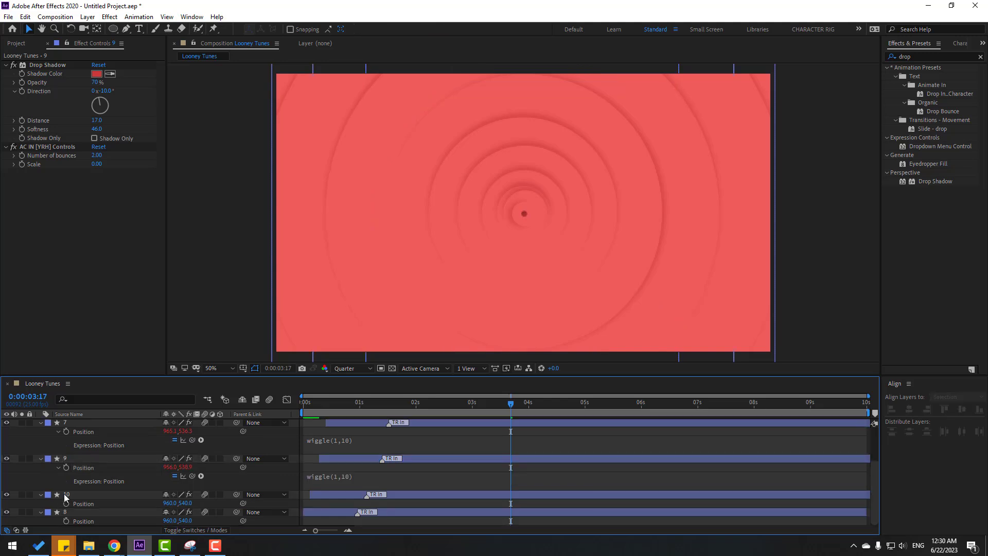
left_click(65, 502)
key("ctrl+v")
scroll(42, 505, "down", 1)
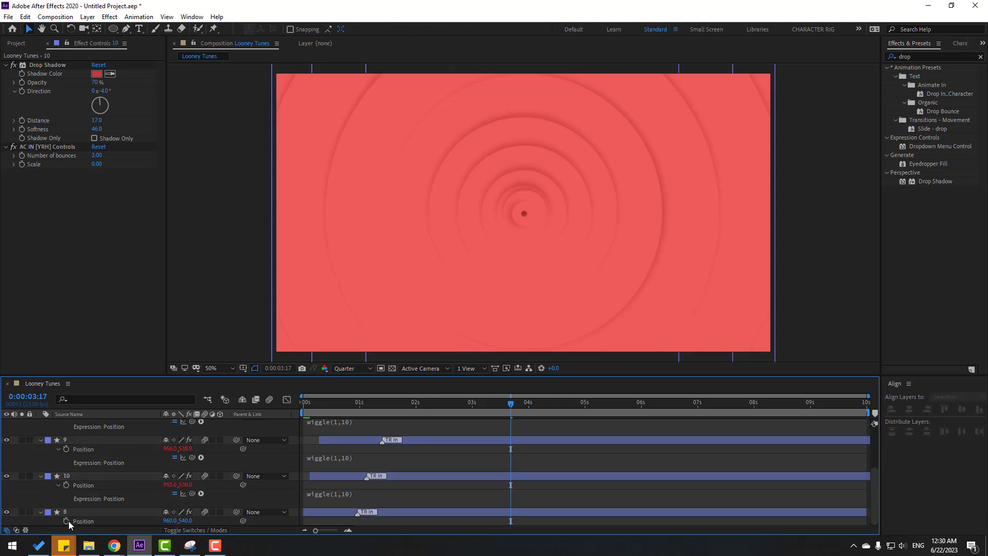
left_click(69, 520)
key("ctrl+v")
left_click(39, 503)
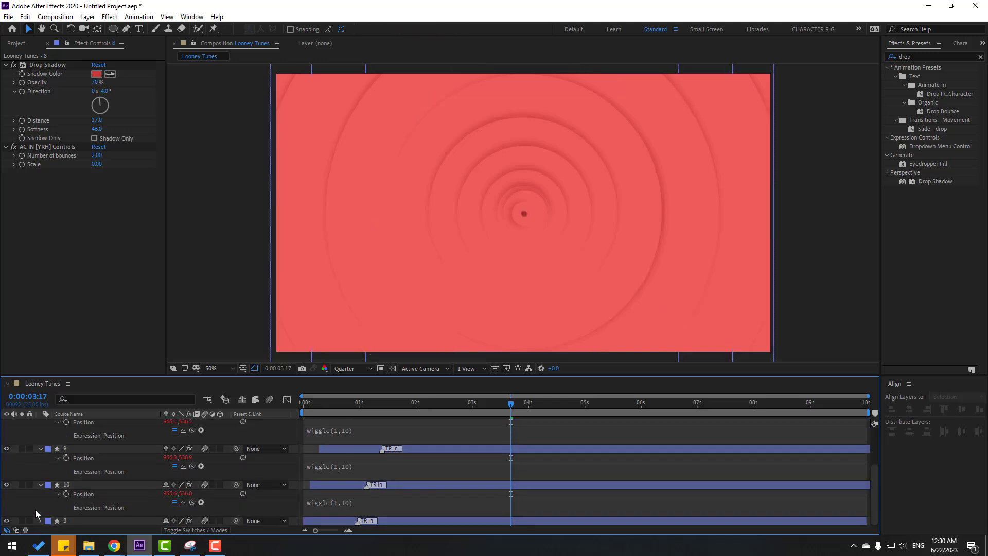
left_click(40, 484)
left_click(40, 476)
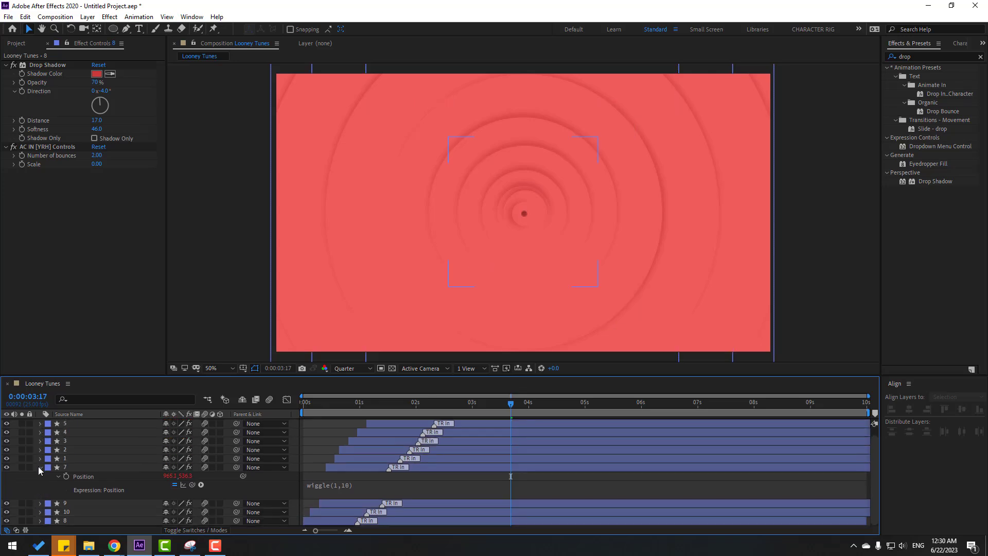